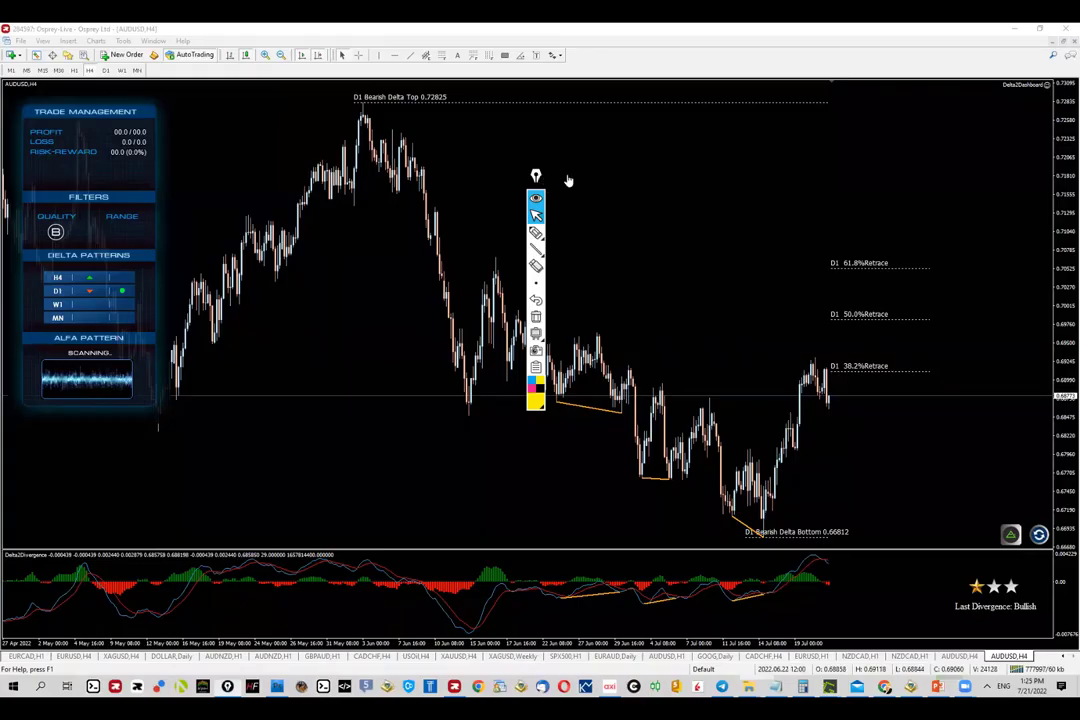
Move the annotation toolbar clear of the candles and circle the D1 bearish delta signal in yellow
{"action": "left_click_drag", "start_coordinate": [535, 176], "coordinate": [1027, 126]}
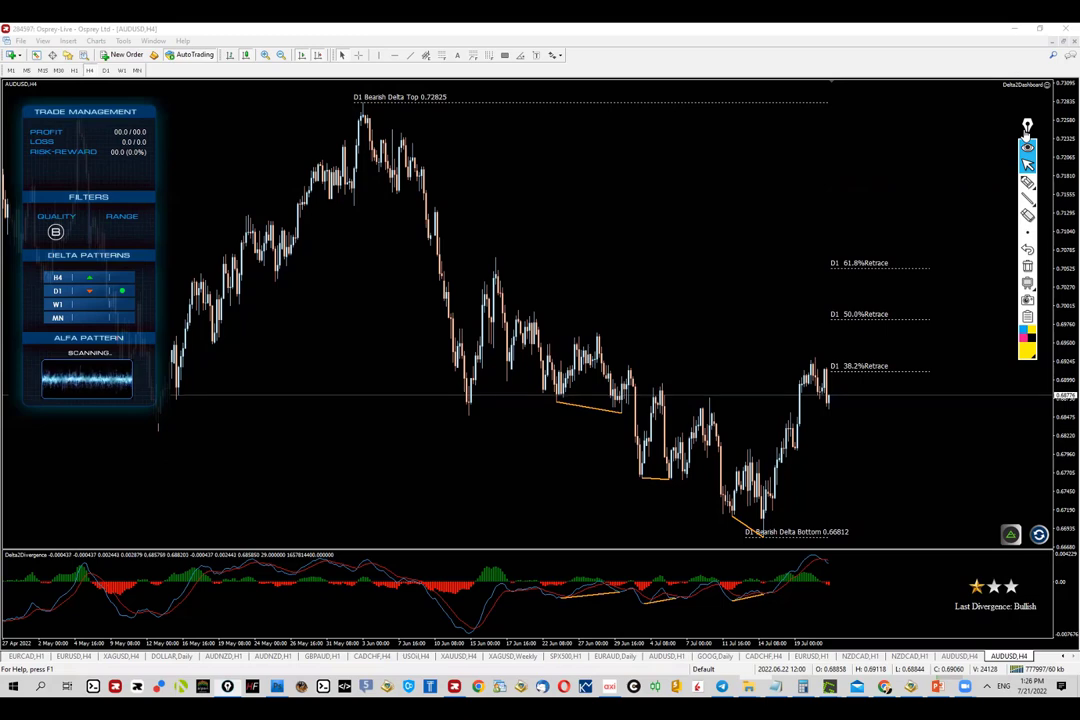
{"action": "left_click", "coordinate": [1027, 181]}
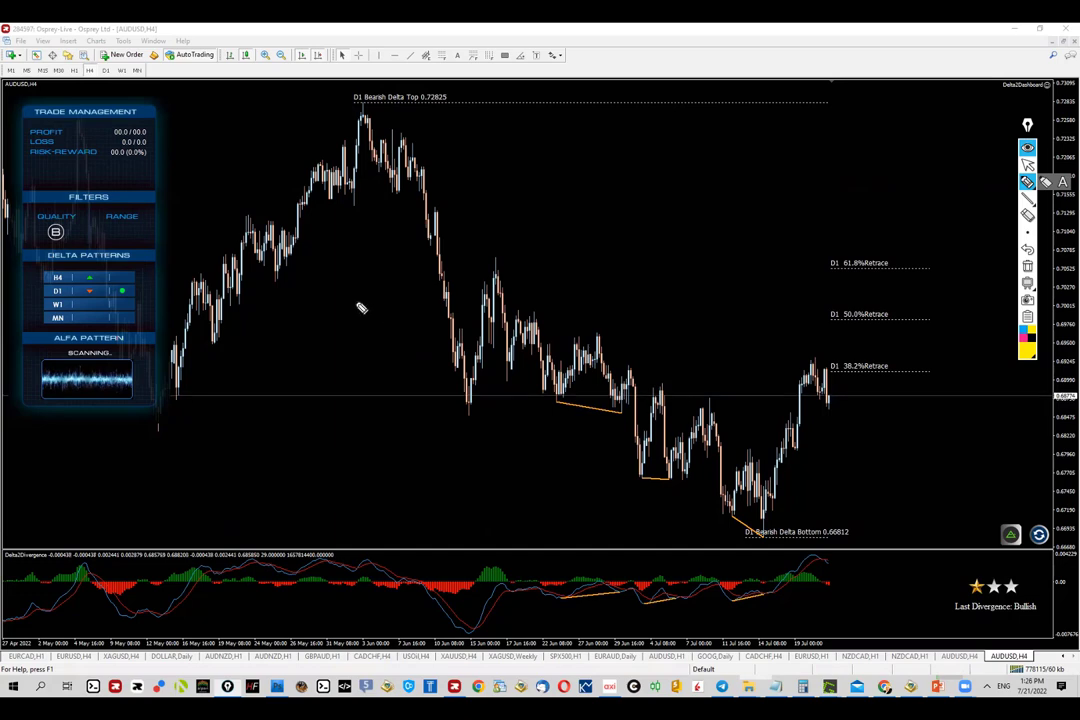
{"action": "left_click_drag", "start_coordinate": [87, 283], "coordinate": [96, 287]}
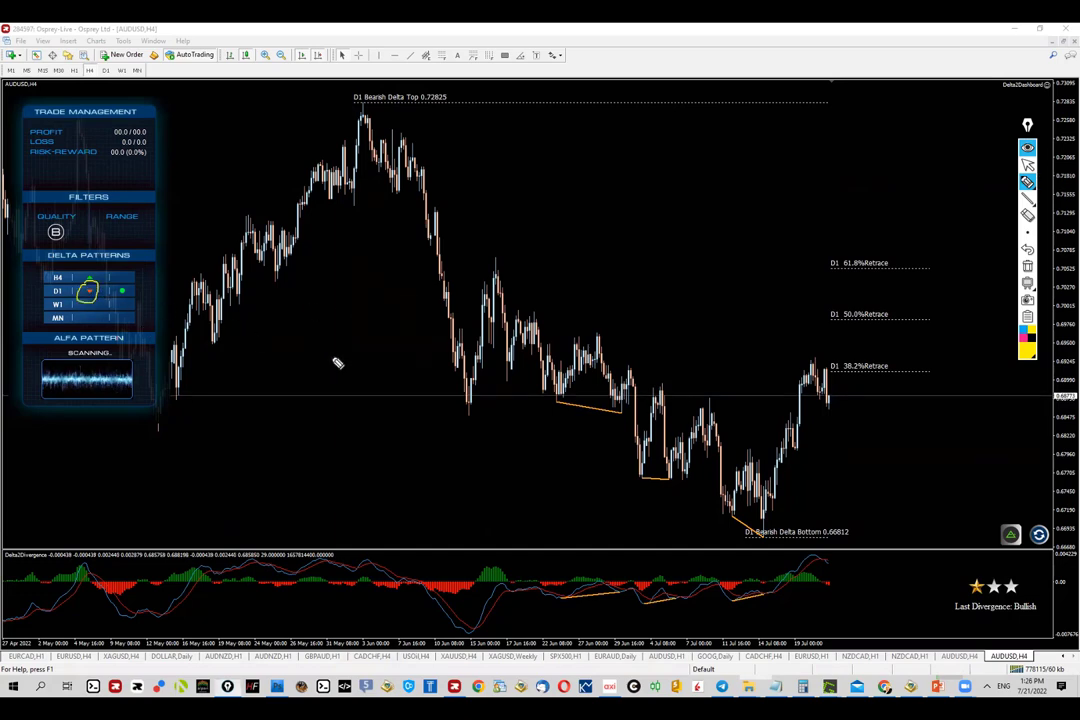
{"action": "key", "text": "ctrl+shift+2"}
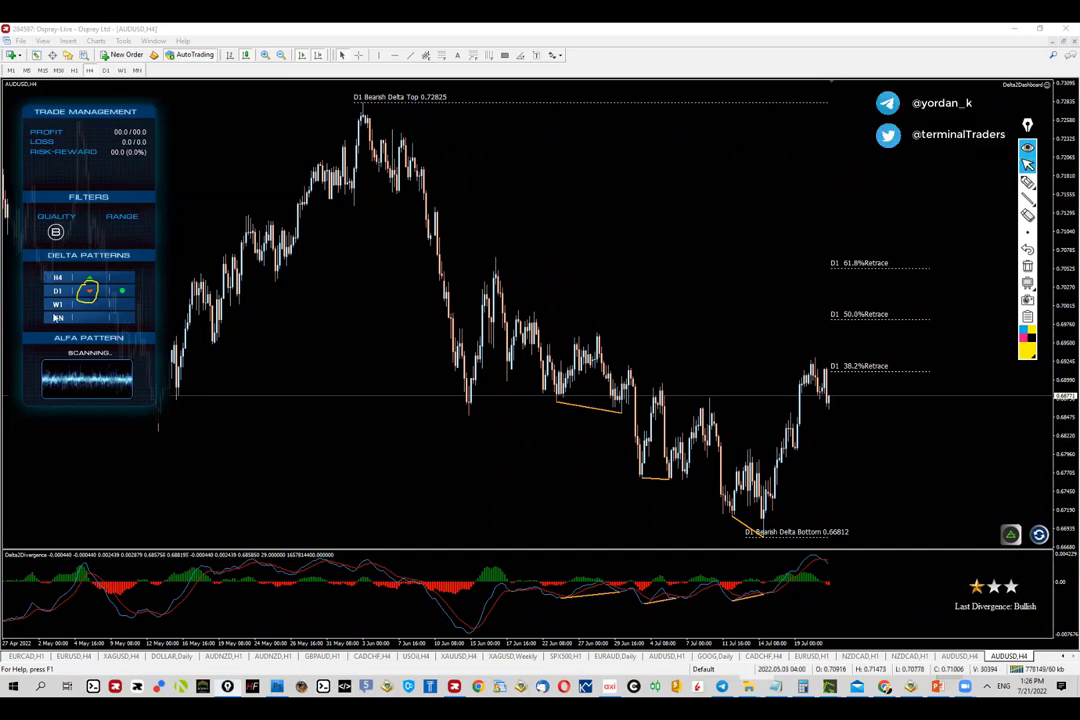
Mark the last two Delta2Divergence lows on the daily AUDUSD chart with yellow lines, then clear the markings
{"action": "left_click", "coordinate": [105, 70]}
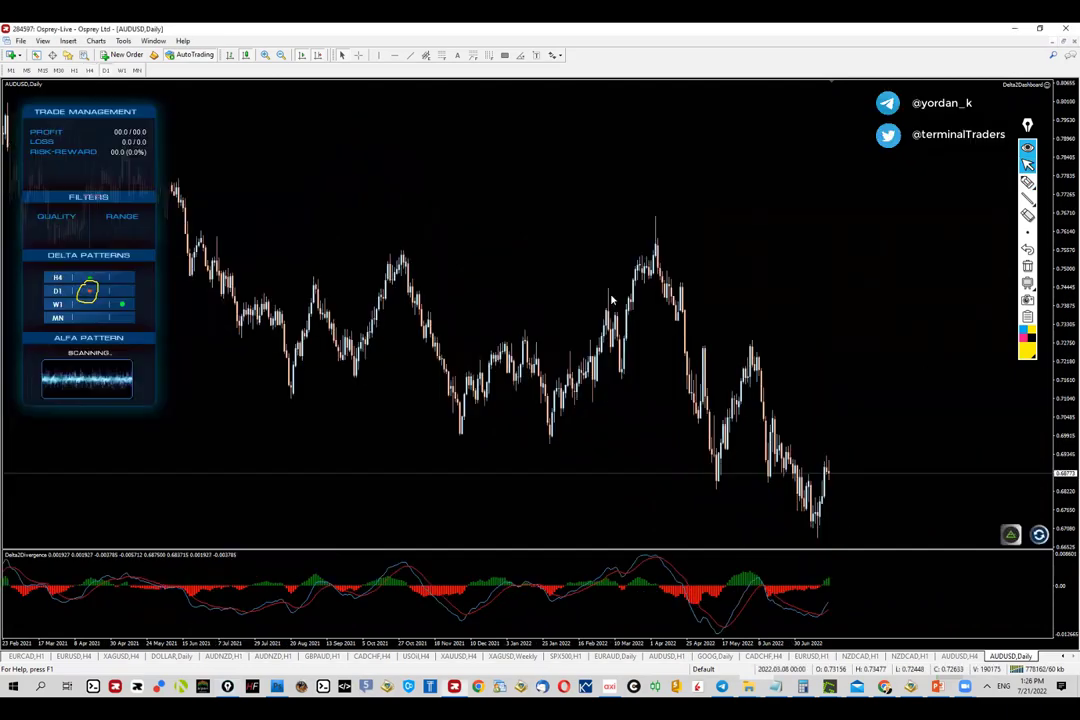
{"action": "left_click", "coordinate": [1027, 199]}
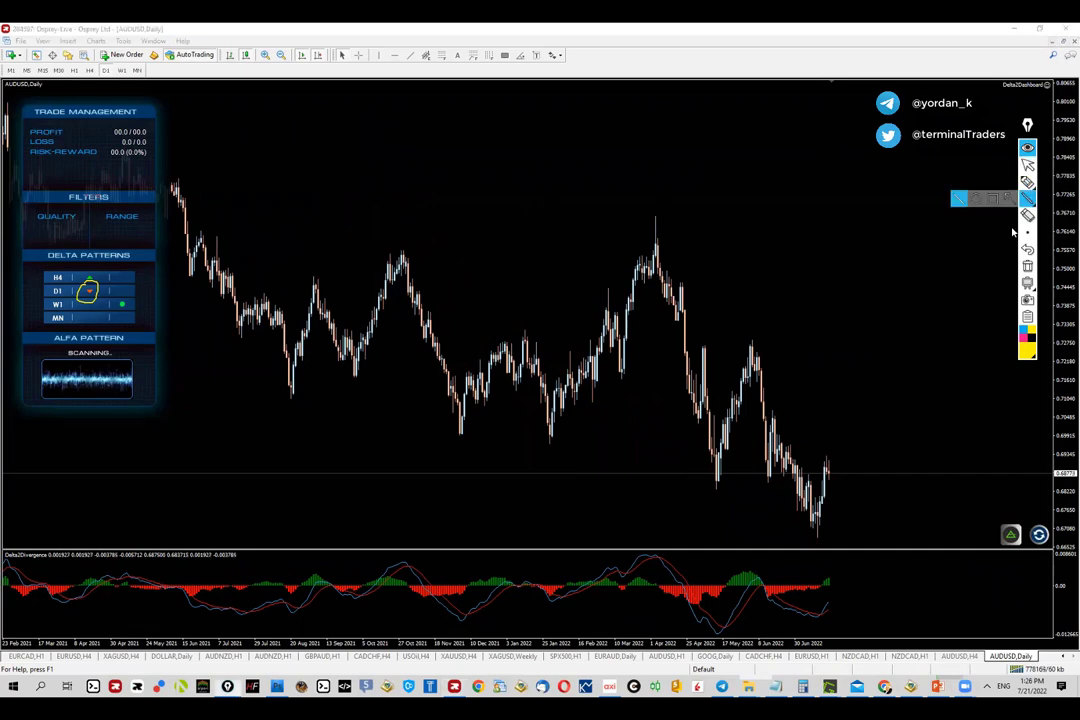
{"action": "left_click_drag", "start_coordinate": [718, 633], "coordinate": [828, 622]}
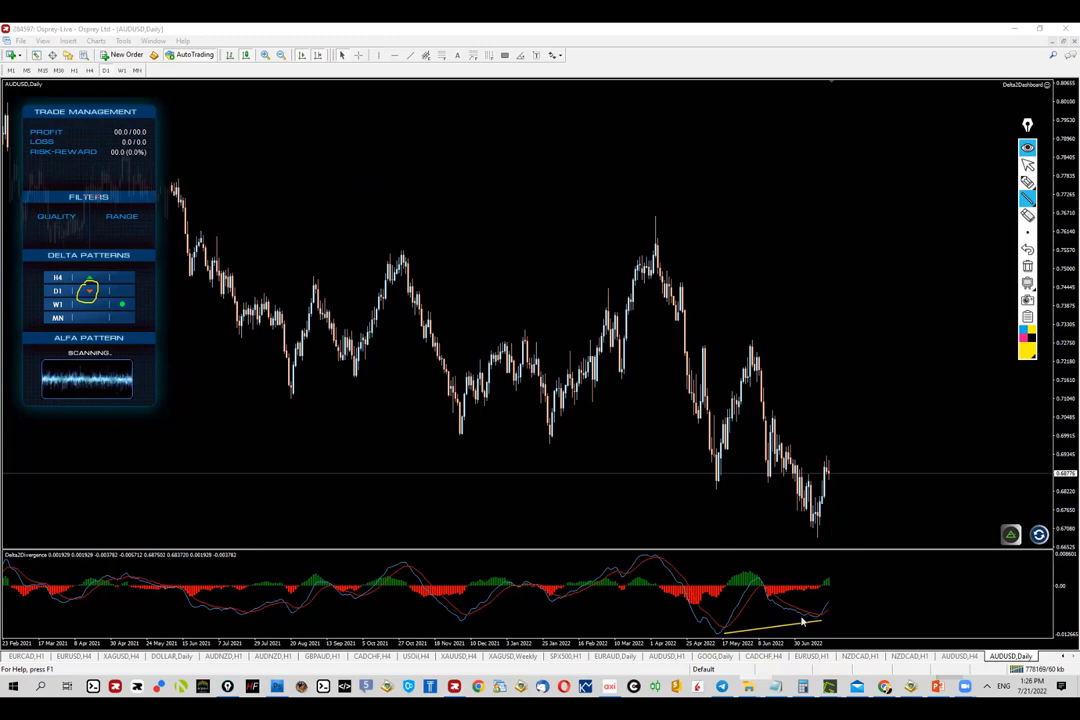
{"action": "mouse_move", "coordinate": [674, 554]}
{"action": "left_mouse_down"}
{"action": "mouse_move", "coordinate": [679, 646]}
{"action": "mouse_move", "coordinate": [732, 632]}
{"action": "left_mouse_up"}
{"action": "left_click_drag", "start_coordinate": [729, 550], "coordinate": [734, 625]}
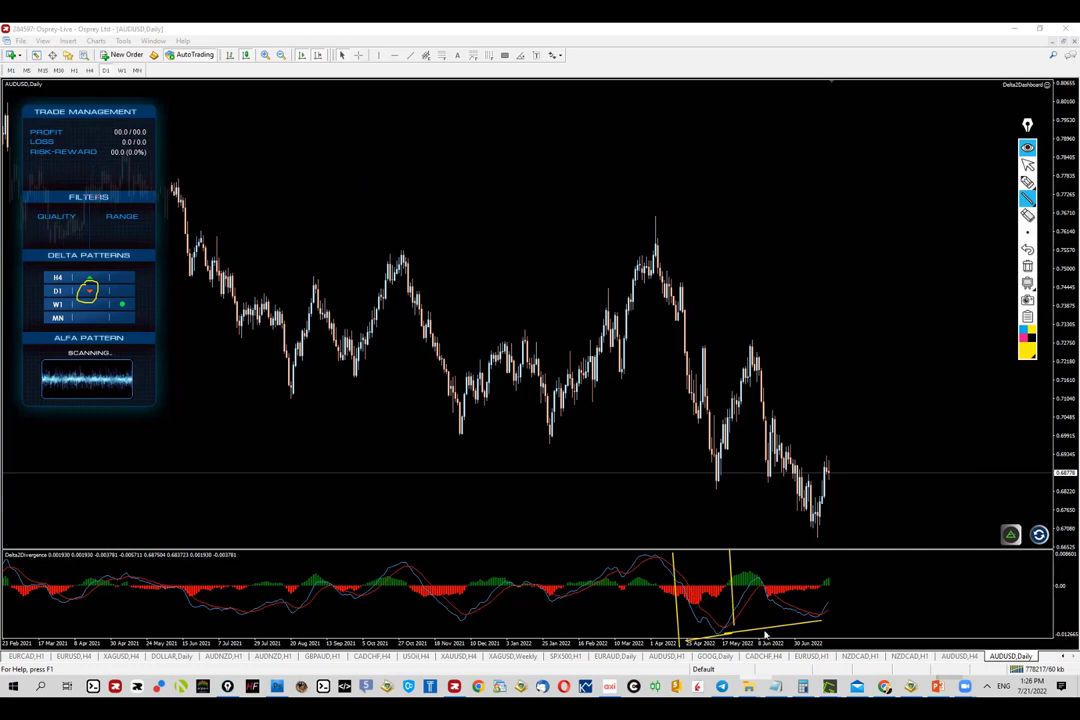
{"action": "mouse_move", "coordinate": [767, 566]}
{"action": "left_mouse_down"}
{"action": "mouse_move", "coordinate": [887, 552]}
{"action": "mouse_move", "coordinate": [845, 558]}
{"action": "left_mouse_up"}
{"action": "left_click", "coordinate": [1028, 267]}
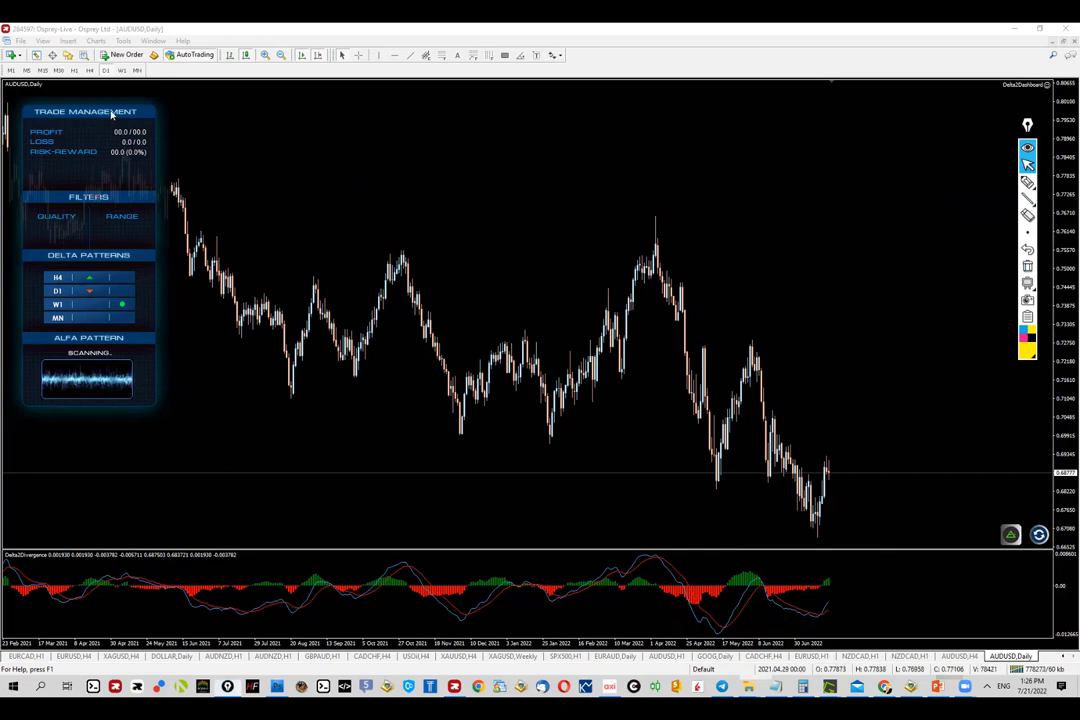
Trace the three rising legs from the Bearish Delta Bottom on the H4 chart in yellow, then erase them
{"action": "left_click", "coordinate": [90, 70]}
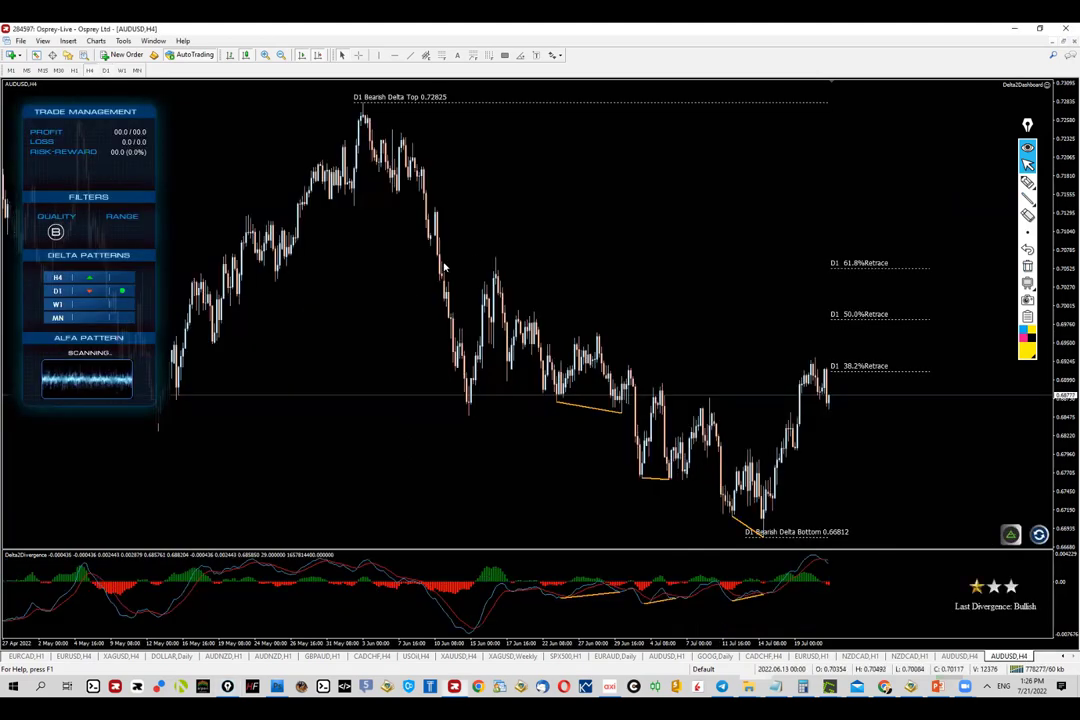
{"action": "left_click", "coordinate": [1028, 199]}
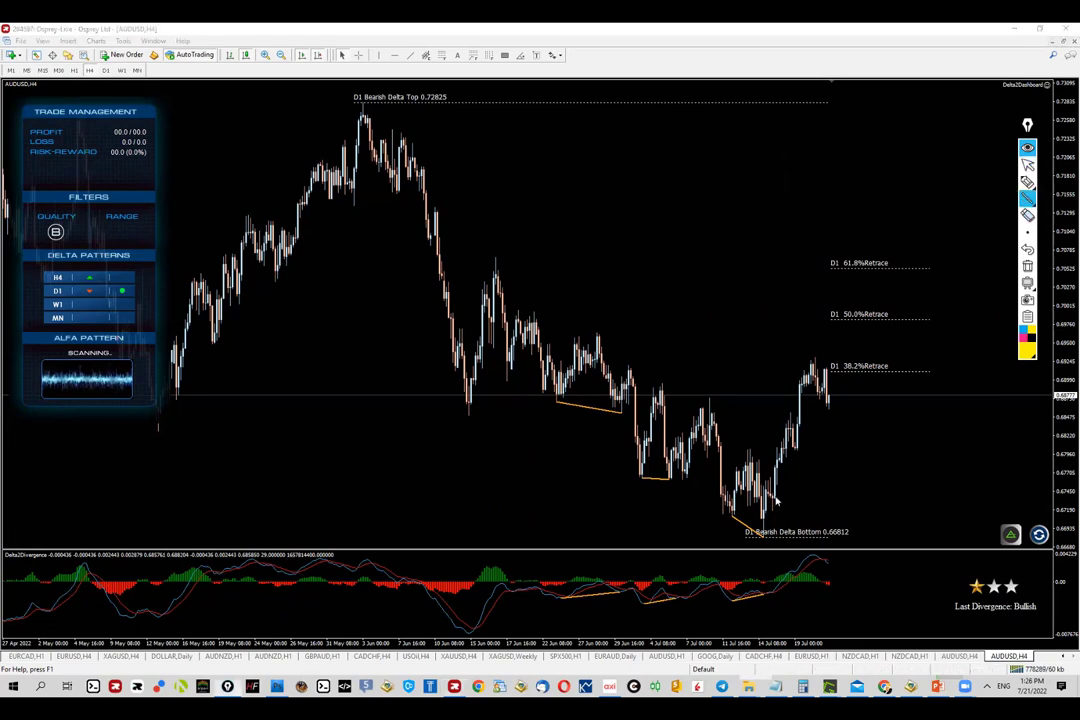
{"action": "left_click_drag", "start_coordinate": [746, 533], "coordinate": [818, 358]}
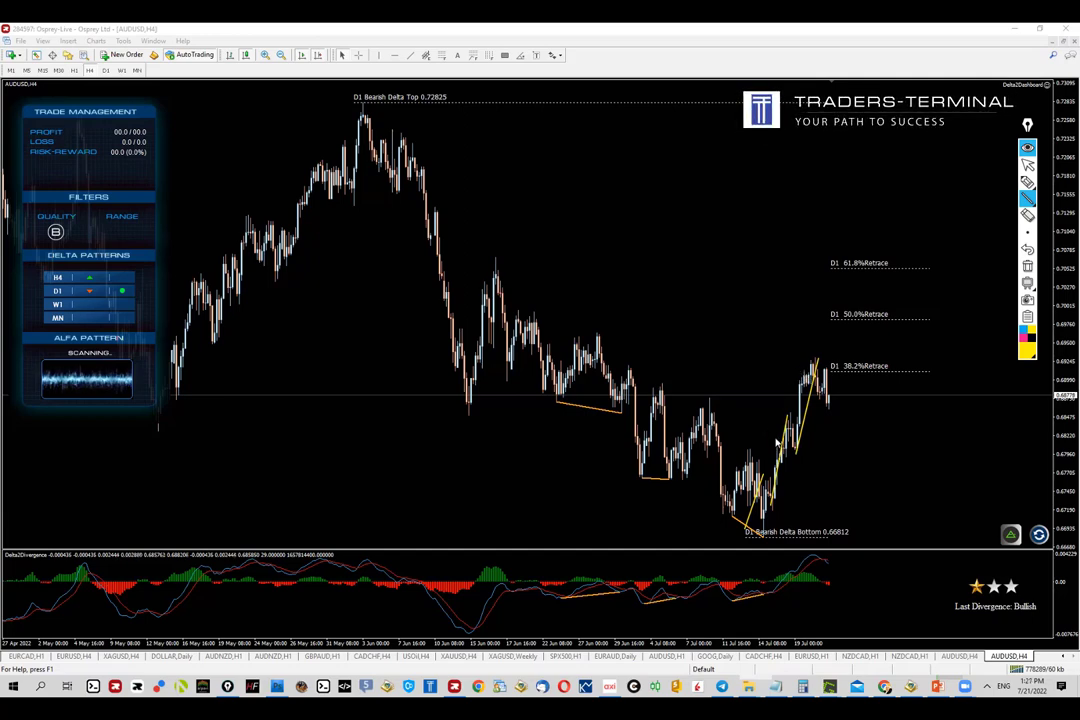
{"action": "left_click", "coordinate": [1027, 266]}
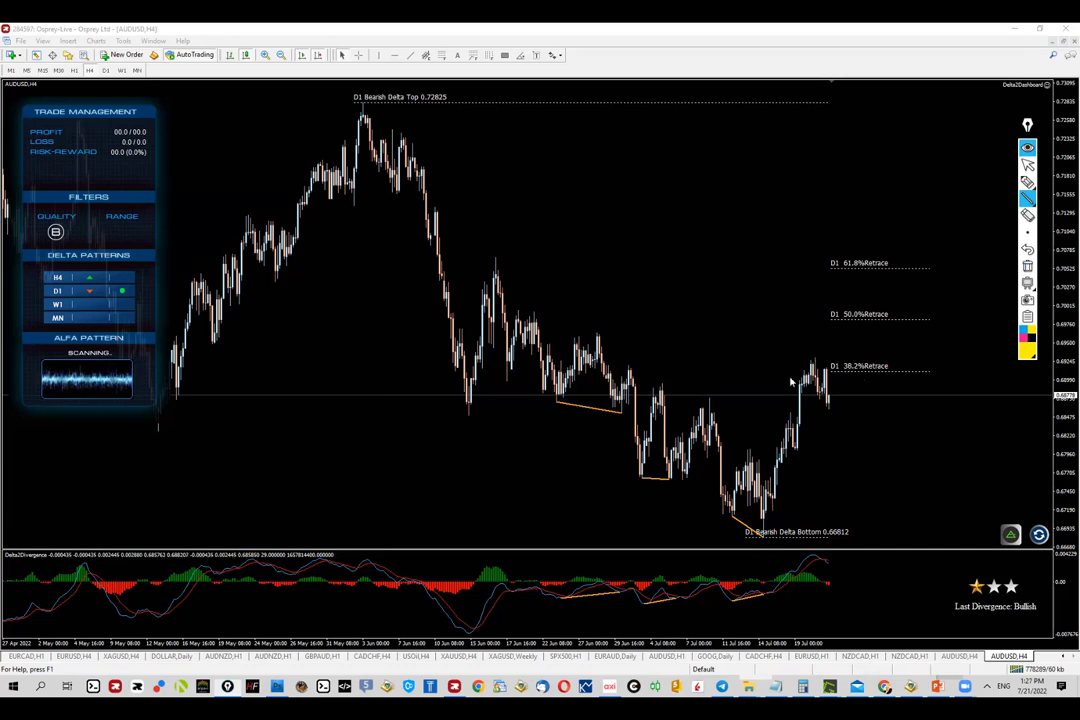
Sketch yellow and blue zigzag projections from the Bearish Delta Bottom past the 38.2% retrace level, then erase both
{"action": "mouse_move", "coordinate": [751, 532]}
{"action": "left_mouse_down"}
{"action": "mouse_move", "coordinate": [775, 508]}
{"action": "mouse_move", "coordinate": [828, 345]}
{"action": "mouse_move", "coordinate": [866, 408]}
{"action": "mouse_move", "coordinate": [899, 290]}
{"action": "left_mouse_up"}
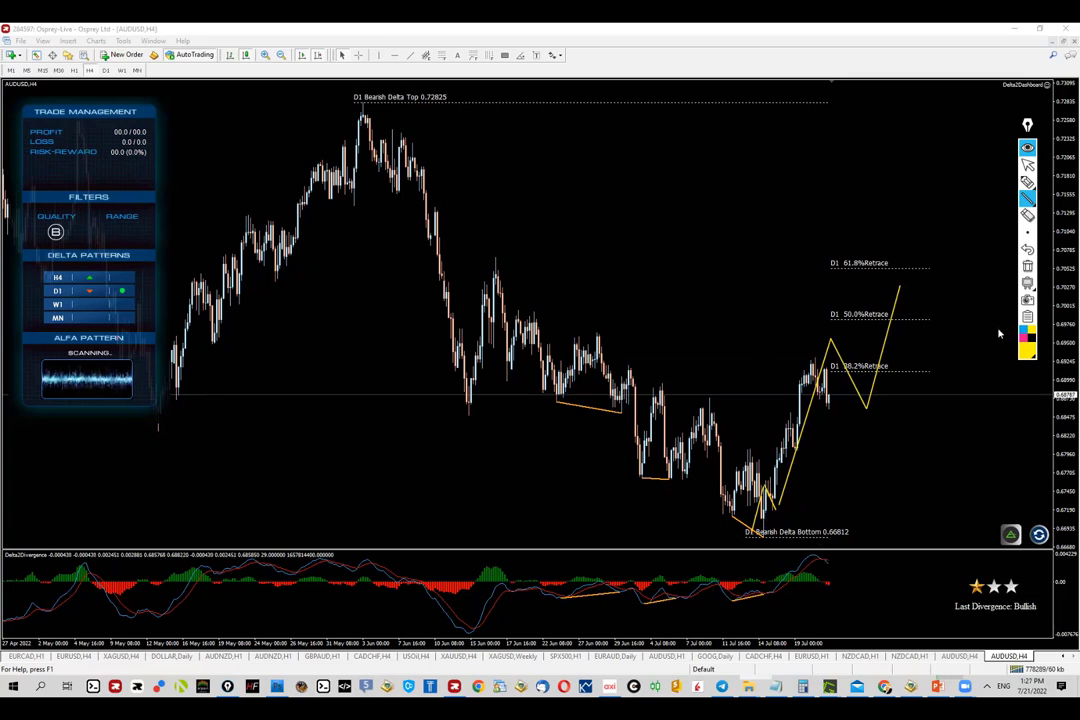
{"action": "mouse_move", "coordinate": [740, 531]}
{"action": "left_mouse_down"}
{"action": "mouse_move", "coordinate": [760, 480]}
{"action": "mouse_move", "coordinate": [770, 515]}
{"action": "mouse_move", "coordinate": [787, 410]}
{"action": "mouse_move", "coordinate": [815, 365]}
{"action": "mouse_move", "coordinate": [834, 344]}
{"action": "mouse_move", "coordinate": [856, 440]}
{"action": "mouse_move", "coordinate": [884, 320]}
{"action": "mouse_move", "coordinate": [927, 315]}
{"action": "left_mouse_up"}
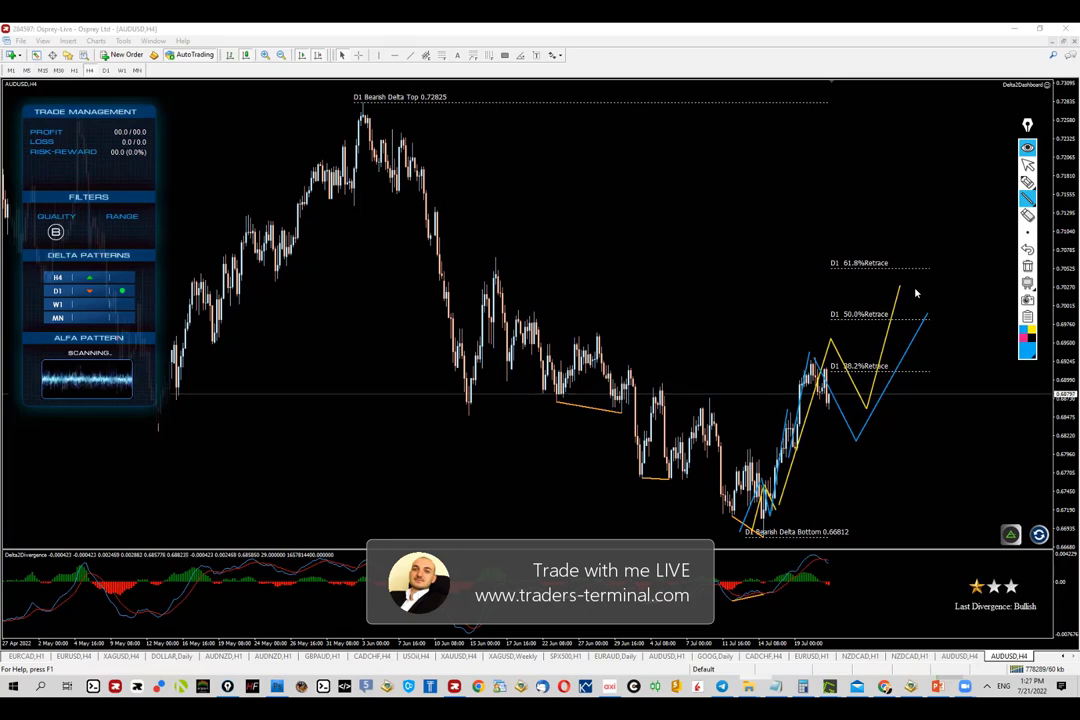
{"action": "left_click", "coordinate": [1027, 266]}
{"action": "left_click", "coordinate": [1027, 165]}
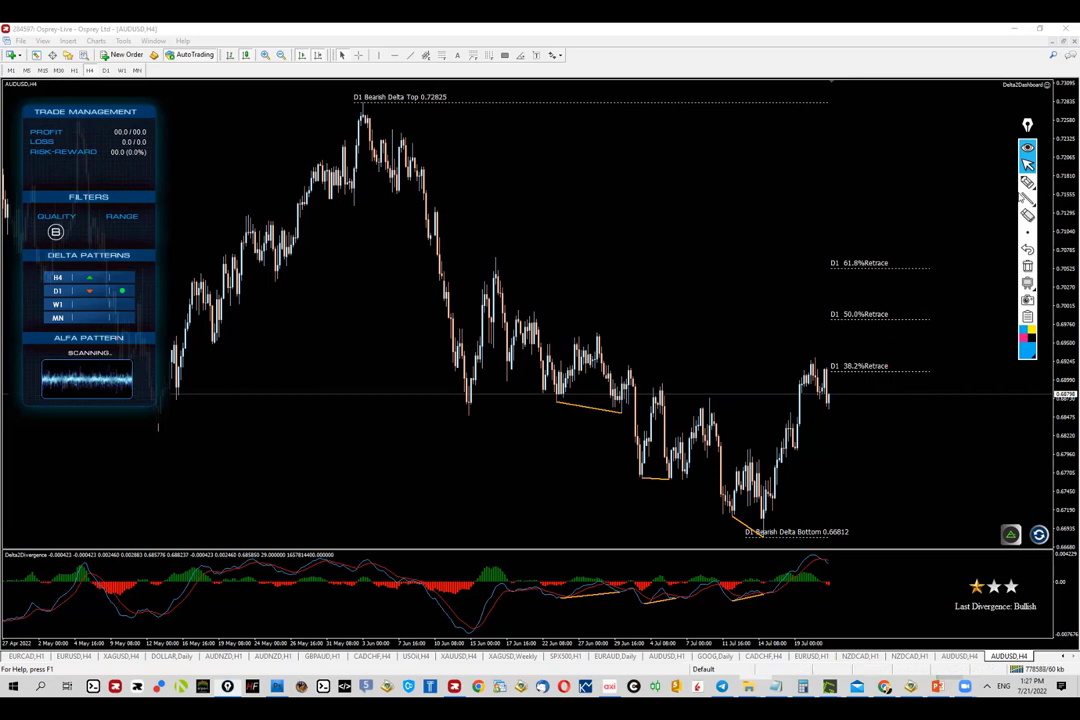
Draw a yellow line under the latest Delta2Divergence histogram bars, sloping slightly downward
{"action": "left_click", "coordinate": [1032, 330]}
{"action": "left_click", "coordinate": [1028, 199]}
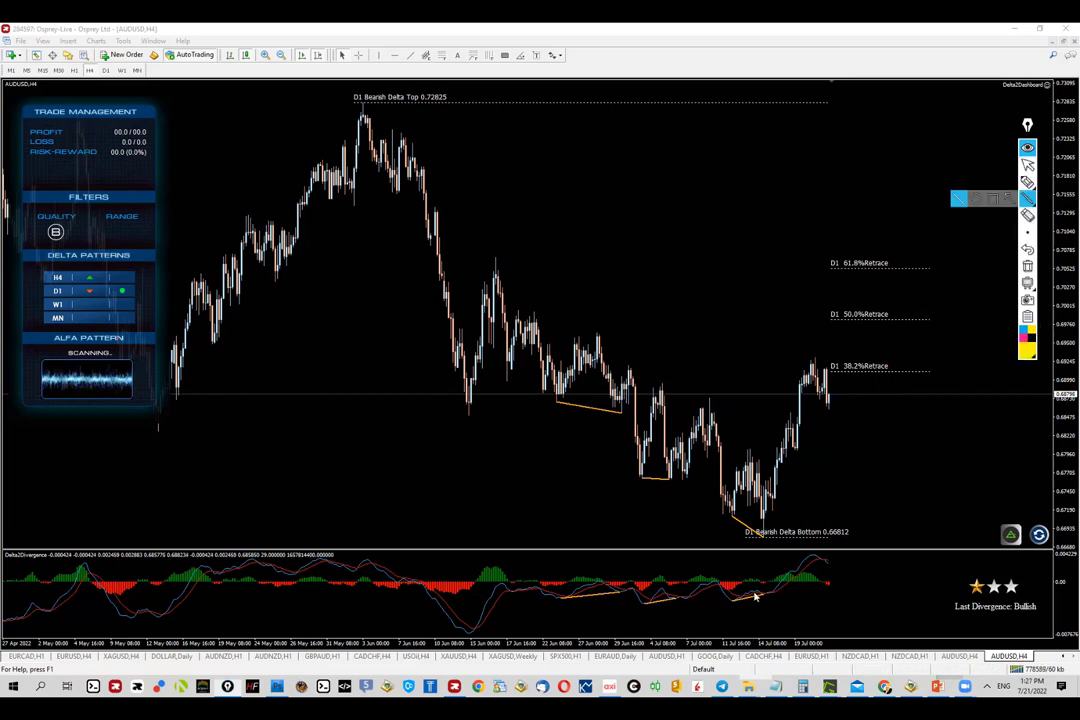
{"action": "left_click_drag", "start_coordinate": [759, 587], "coordinate": [828, 593]}
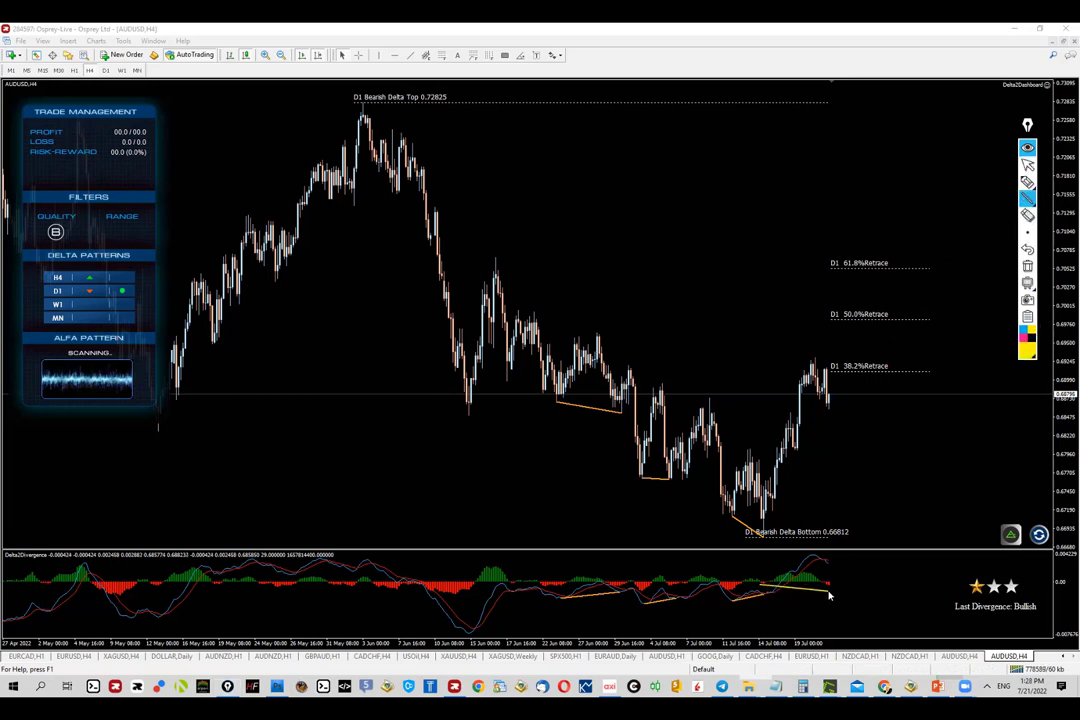
{"action": "key", "text": "ctrl+shift+2"}
Enlarge the Delta2Divergence pane for a closer look, then shrink it to about a quarter of the chart height
{"action": "left_click_drag", "start_coordinate": [853, 549], "coordinate": [859, 245]}
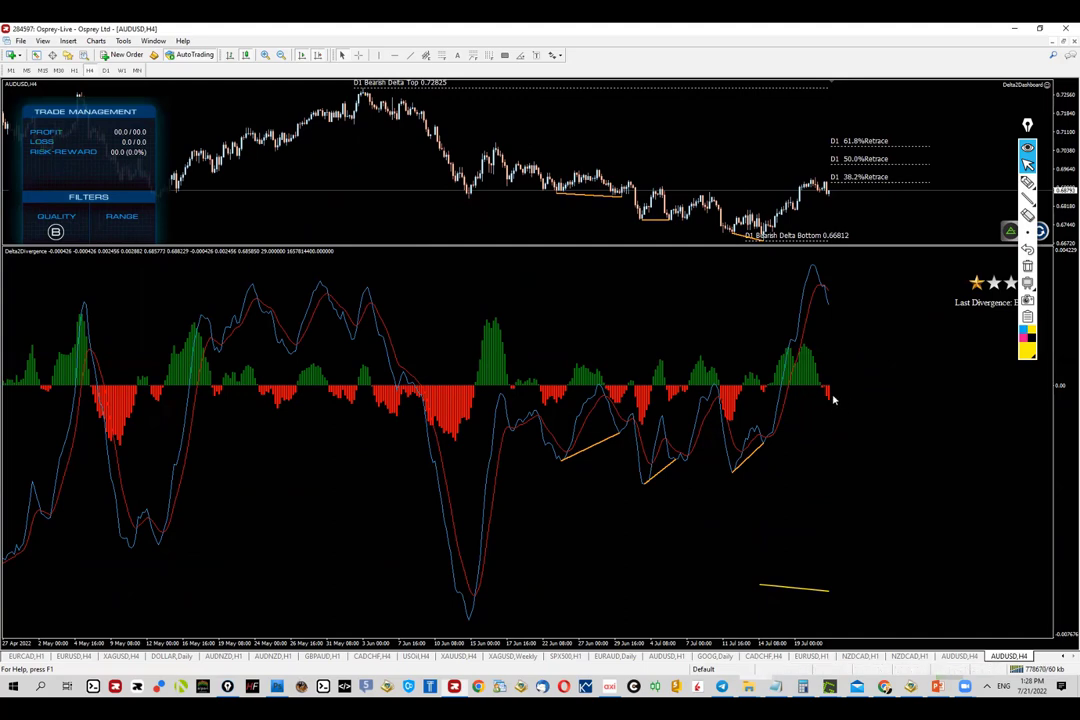
{"action": "left_click_drag", "start_coordinate": [846, 248], "coordinate": [845, 350]}
{"action": "left_click_drag", "start_coordinate": [841, 475], "coordinate": [839, 482]}
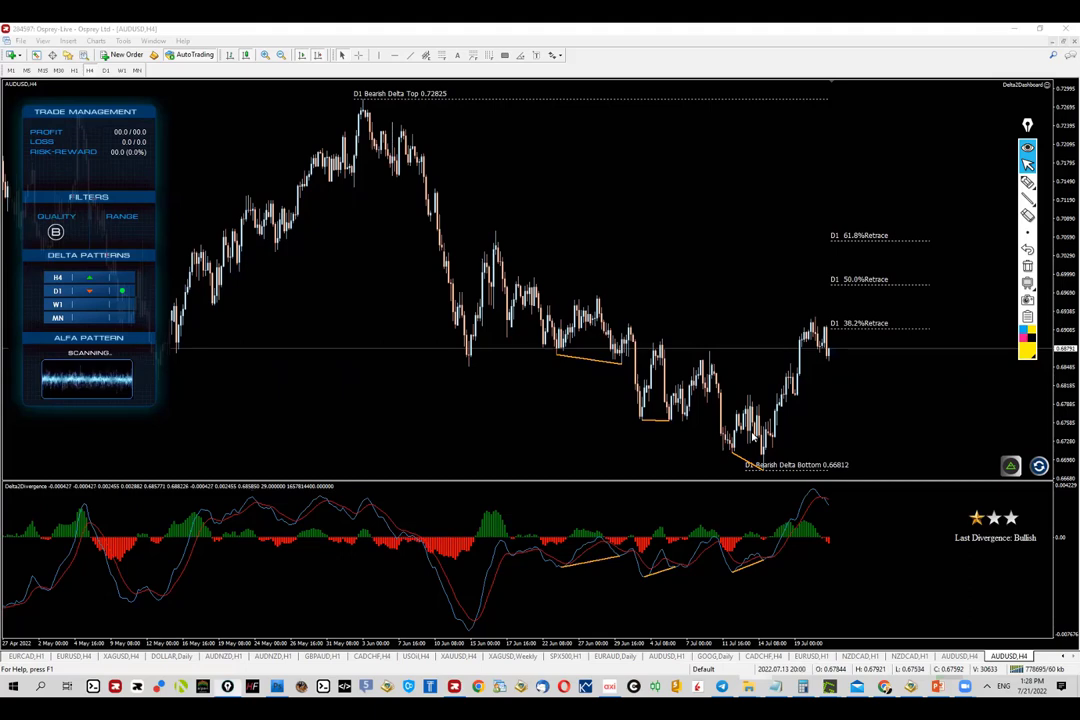
Switch to the AUDUSD H4 volume profile chart and move the two upper red horizontal lines to about 0.7020 and 0.6985
{"action": "left_click", "coordinate": [962, 656]}
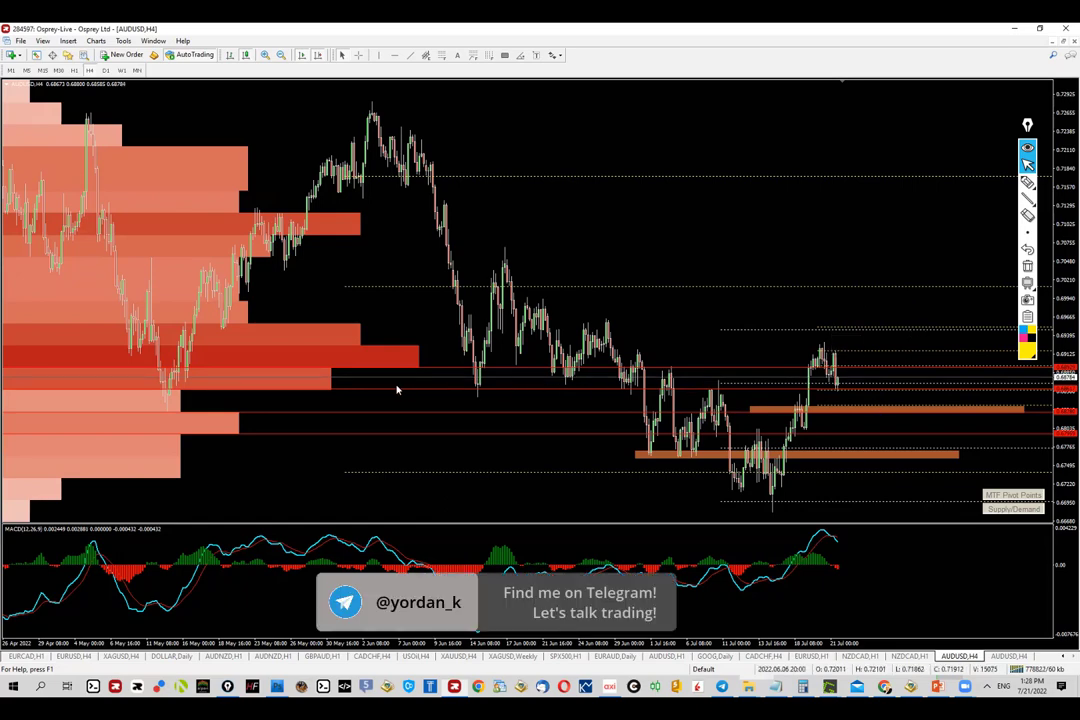
{"action": "left_click", "coordinate": [1027, 182]}
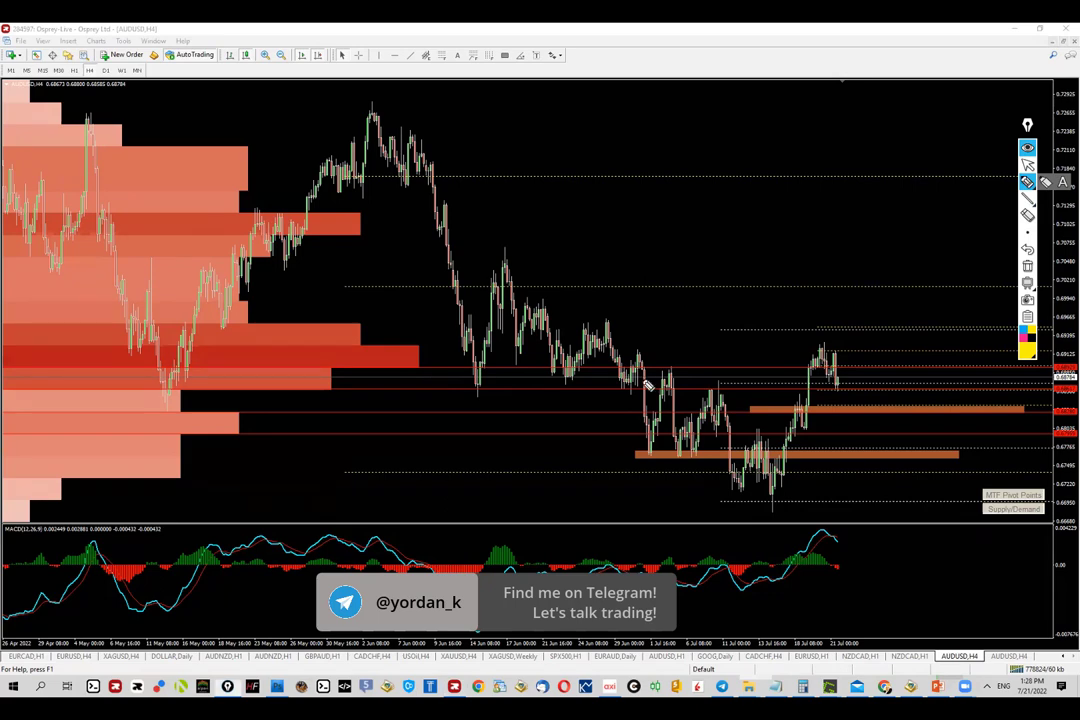
{"action": "key", "text": "ctrl+shift+2"}
{"action": "left_click", "coordinate": [388, 282]}
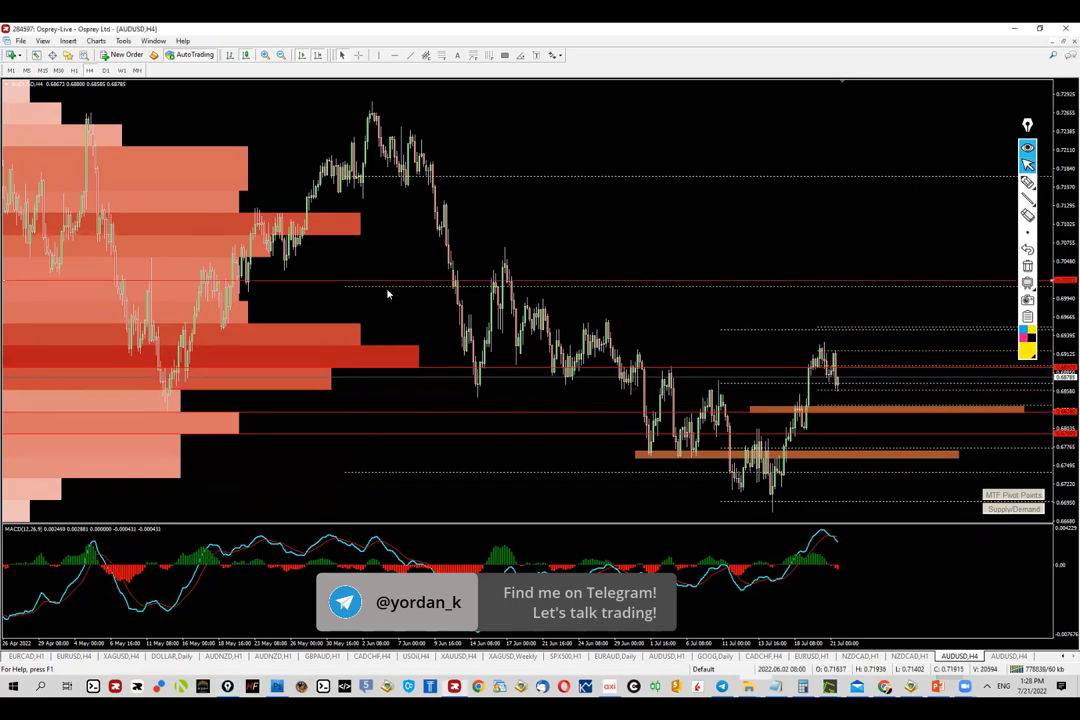
{"action": "left_click_drag", "start_coordinate": [437, 367], "coordinate": [439, 304]}
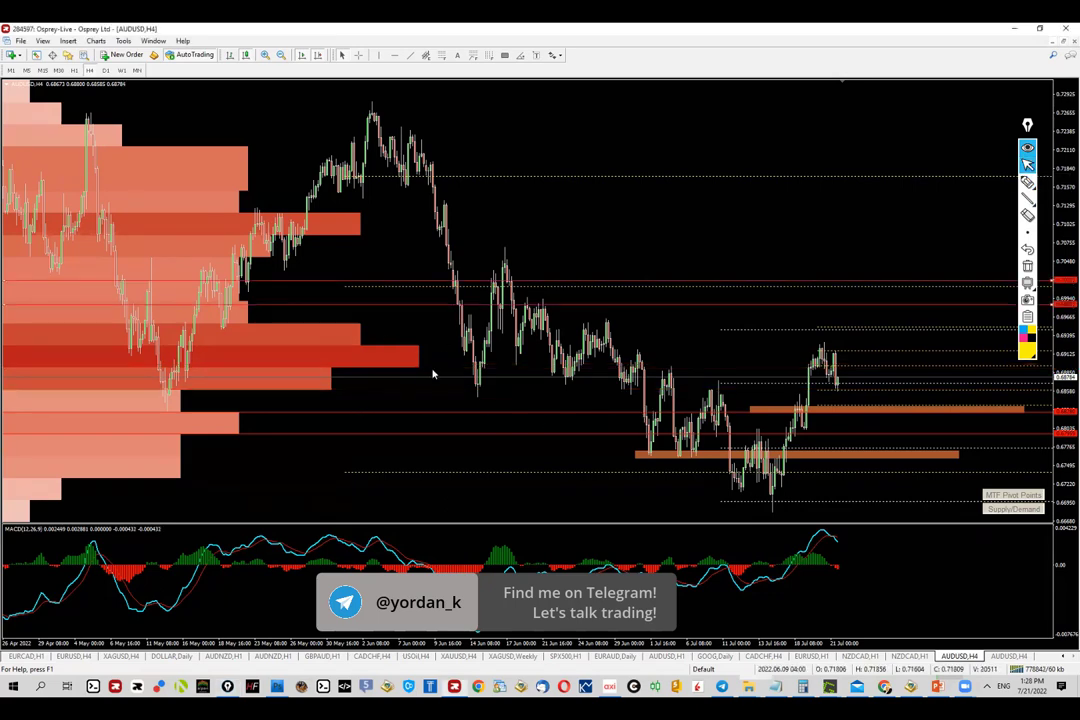
Mark the ends of the longest volume profile bar and its two neighbours in yellow, adding a small arrow below the candles
{"action": "left_click", "coordinate": [1027, 182]}
{"action": "left_click_drag", "start_coordinate": [383, 366], "coordinate": [386, 366]}
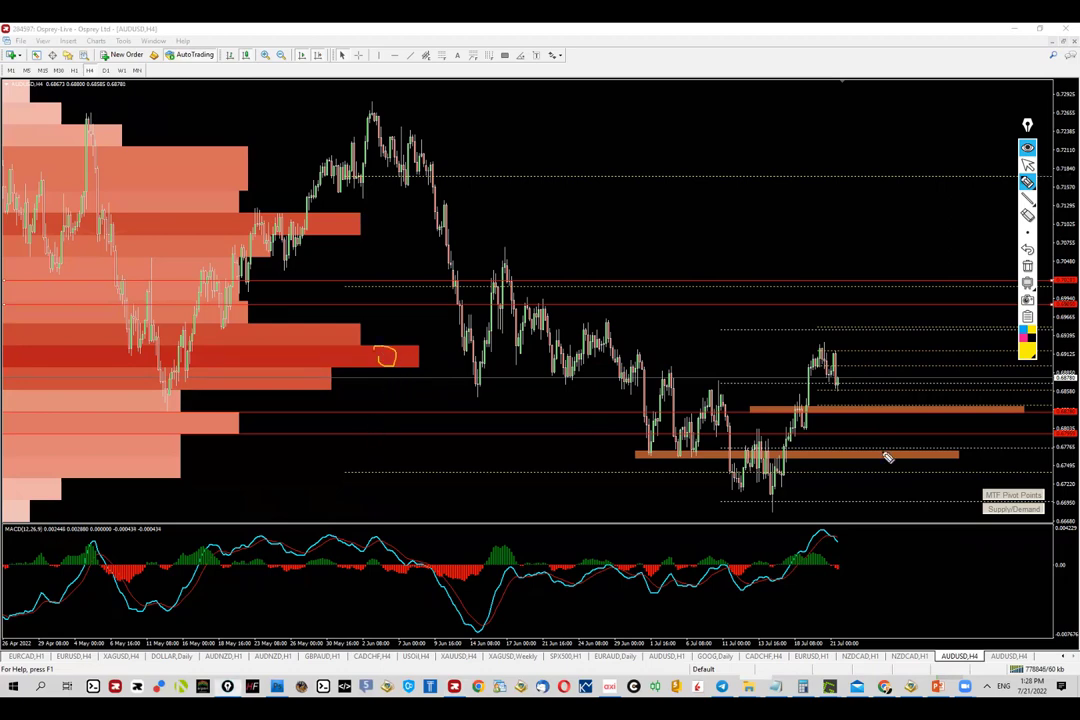
{"action": "left_click_drag", "start_coordinate": [935, 518], "coordinate": [964, 514]}
{"action": "mouse_move", "coordinate": [317, 368]}
{"action": "left_mouse_down"}
{"action": "mouse_move", "coordinate": [344, 369]}
{"action": "mouse_move", "coordinate": [332, 391]}
{"action": "mouse_move", "coordinate": [341, 370]}
{"action": "left_mouse_up"}
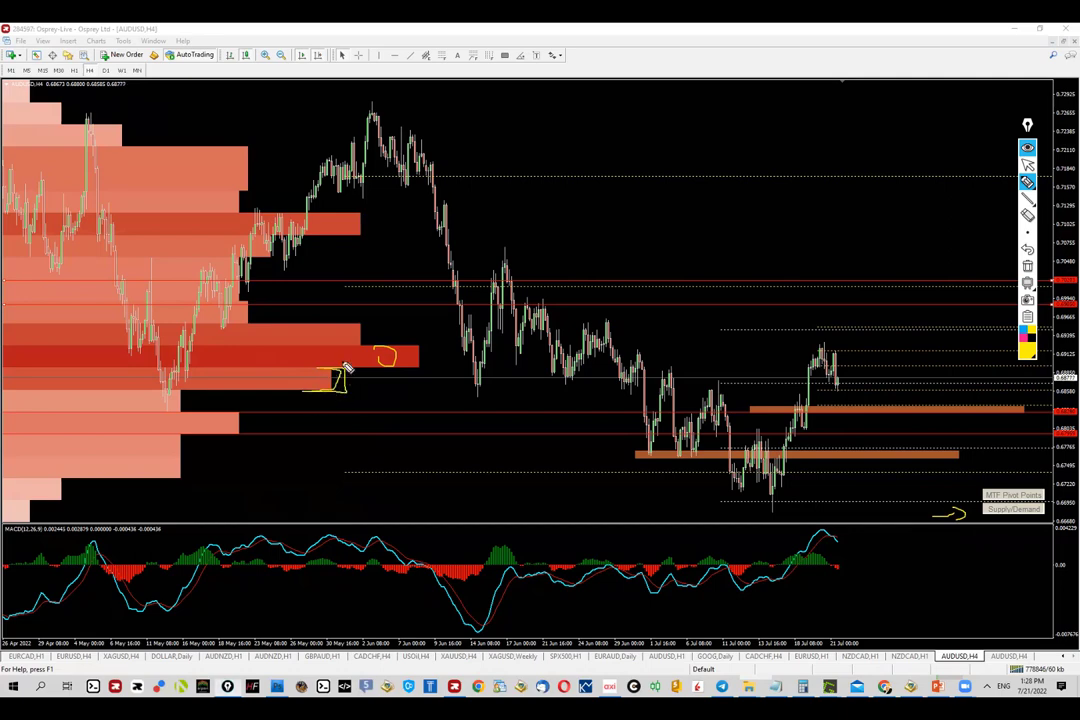
{"action": "left_click_drag", "start_coordinate": [357, 326], "coordinate": [373, 340]}
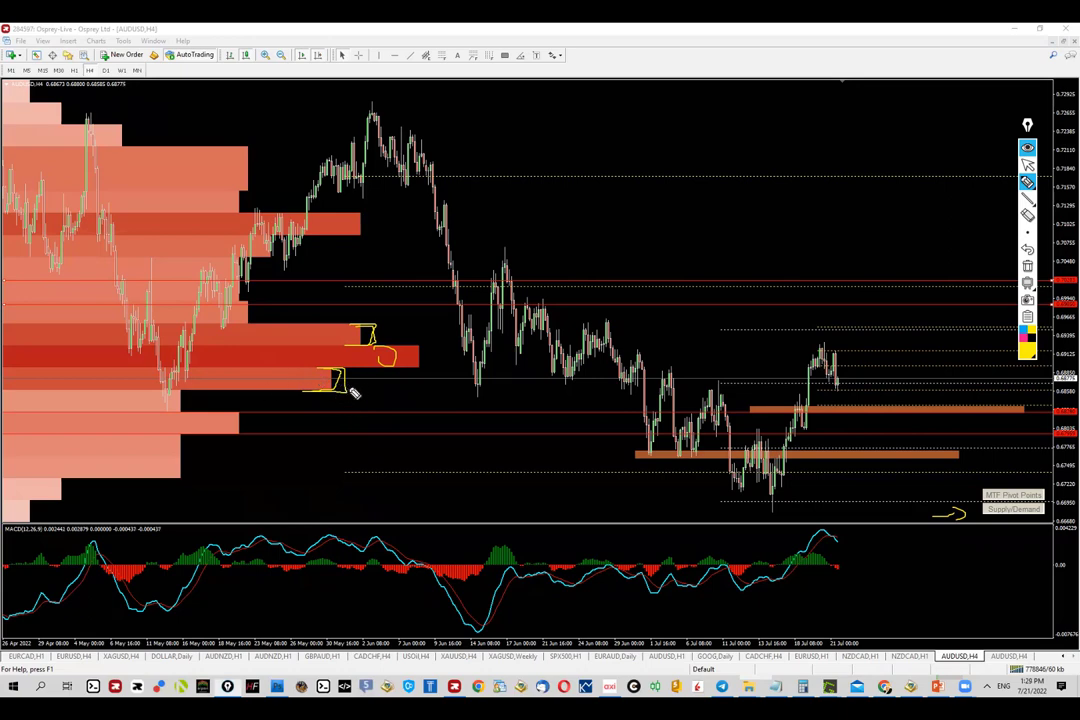
Extend the edges of the marked volume bars across the chart with yellow freehand lines, then clear all drawings
{"action": "left_click_drag", "start_coordinate": [338, 390], "coordinate": [840, 395]}
{"action": "left_click_drag", "start_coordinate": [290, 371], "coordinate": [985, 370]}
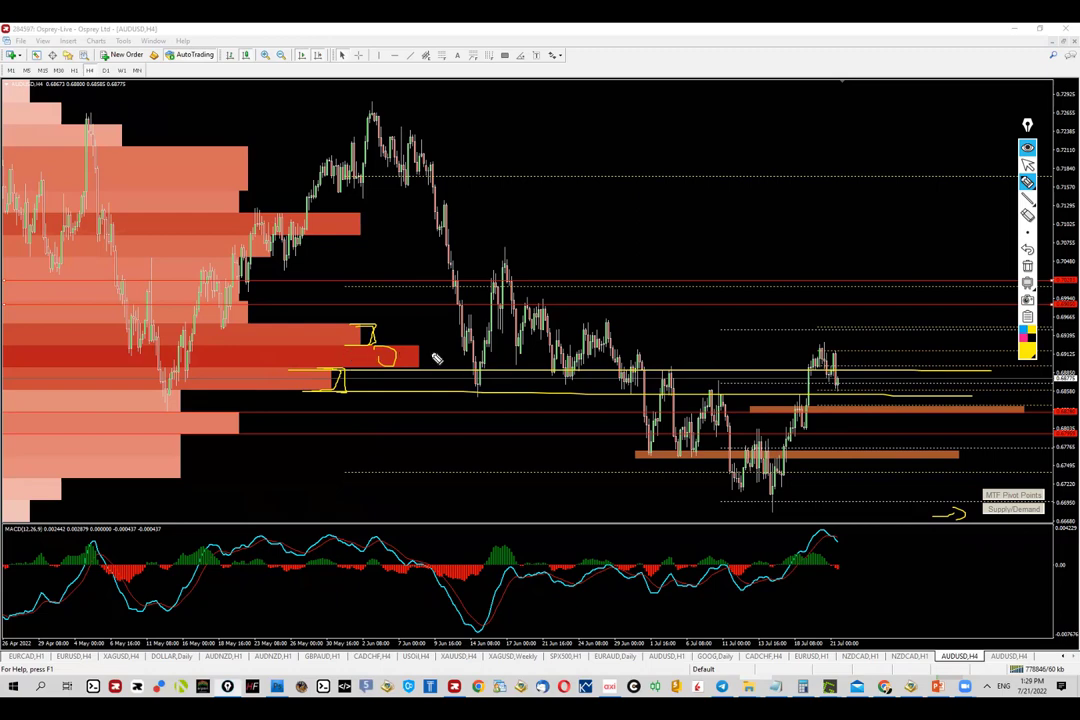
{"action": "left_click_drag", "start_coordinate": [418, 352], "coordinate": [972, 350]}
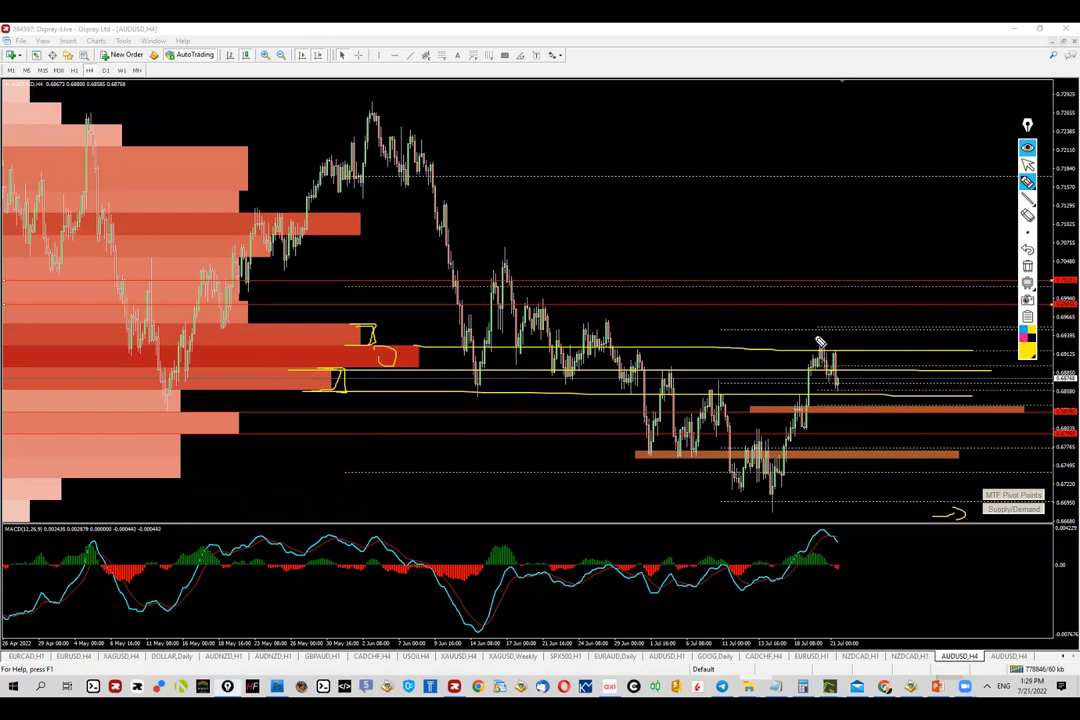
{"action": "left_click_drag", "start_coordinate": [318, 389], "coordinate": [955, 395]}
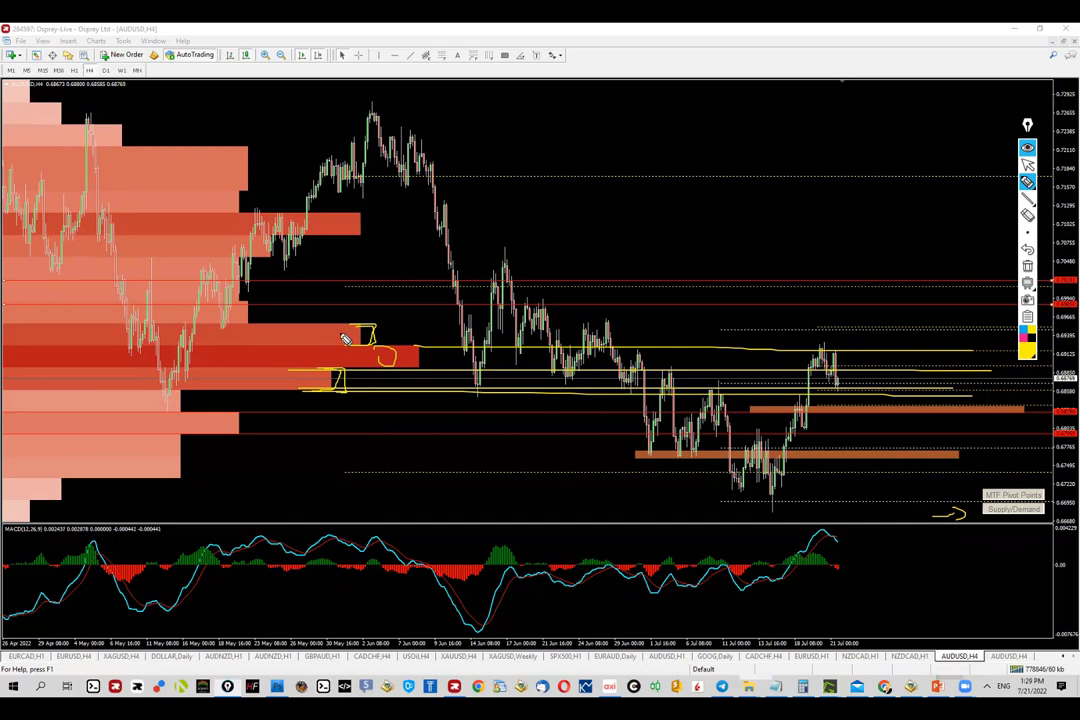
{"action": "mouse_move", "coordinate": [404, 332]}
{"action": "left_mouse_down"}
{"action": "mouse_move", "coordinate": [338, 386]}
{"action": "mouse_move", "coordinate": [305, 330]}
{"action": "left_mouse_up"}
{"action": "mouse_move", "coordinate": [834, 372]}
{"action": "left_mouse_down"}
{"action": "mouse_move", "coordinate": [842, 382]}
{"action": "mouse_move", "coordinate": [866, 298]}
{"action": "mouse_move", "coordinate": [882, 305]}
{"action": "left_mouse_up"}
{"action": "left_click", "coordinate": [1028, 266]}
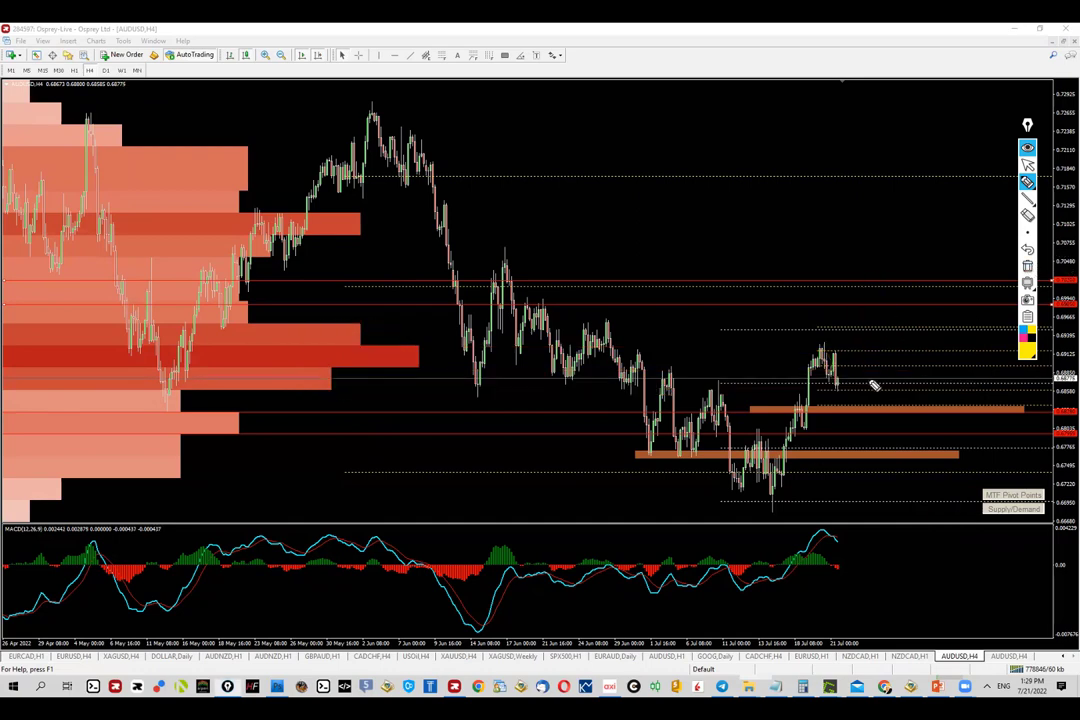
Sketch a yellow zigzag decline from the recent high to the upper orange demand zone, then erase it
{"action": "mouse_move", "coordinate": [820, 352]}
{"action": "left_mouse_down"}
{"action": "mouse_move", "coordinate": [844, 396]}
{"action": "mouse_move", "coordinate": [880, 370]}
{"action": "mouse_move", "coordinate": [890, 395]}
{"action": "mouse_move", "coordinate": [930, 414]}
{"action": "left_mouse_up"}
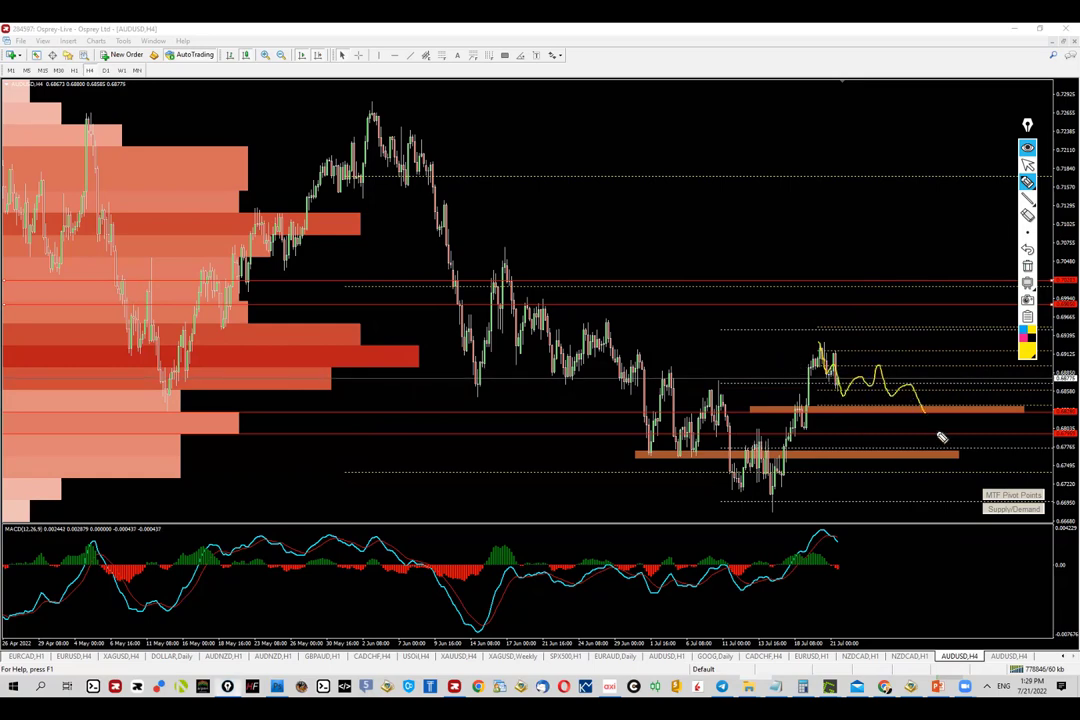
{"action": "left_click", "coordinate": [1027, 266]}
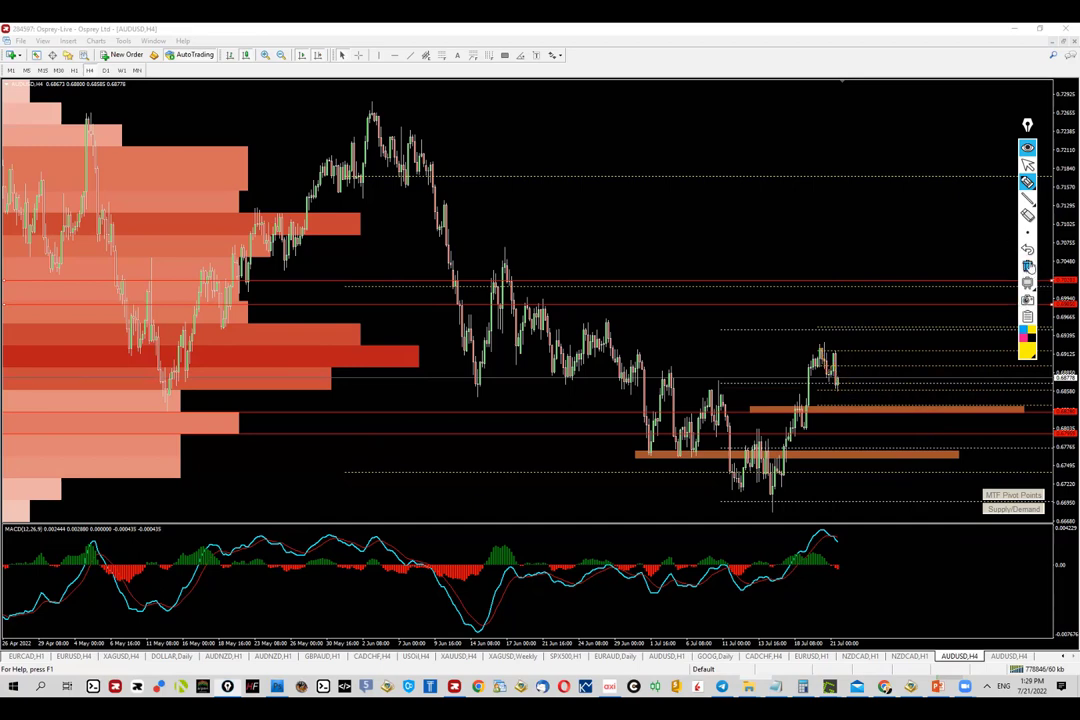
{"action": "left_click", "coordinate": [1027, 165]}
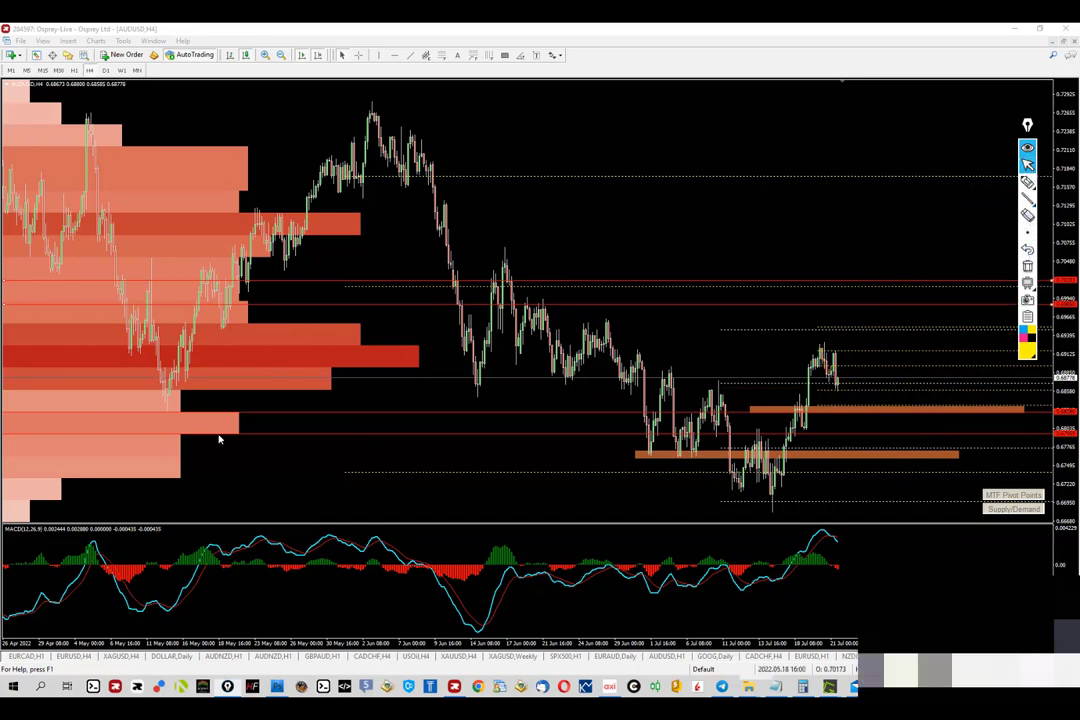
{"action": "left_click", "coordinate": [1027, 181]}
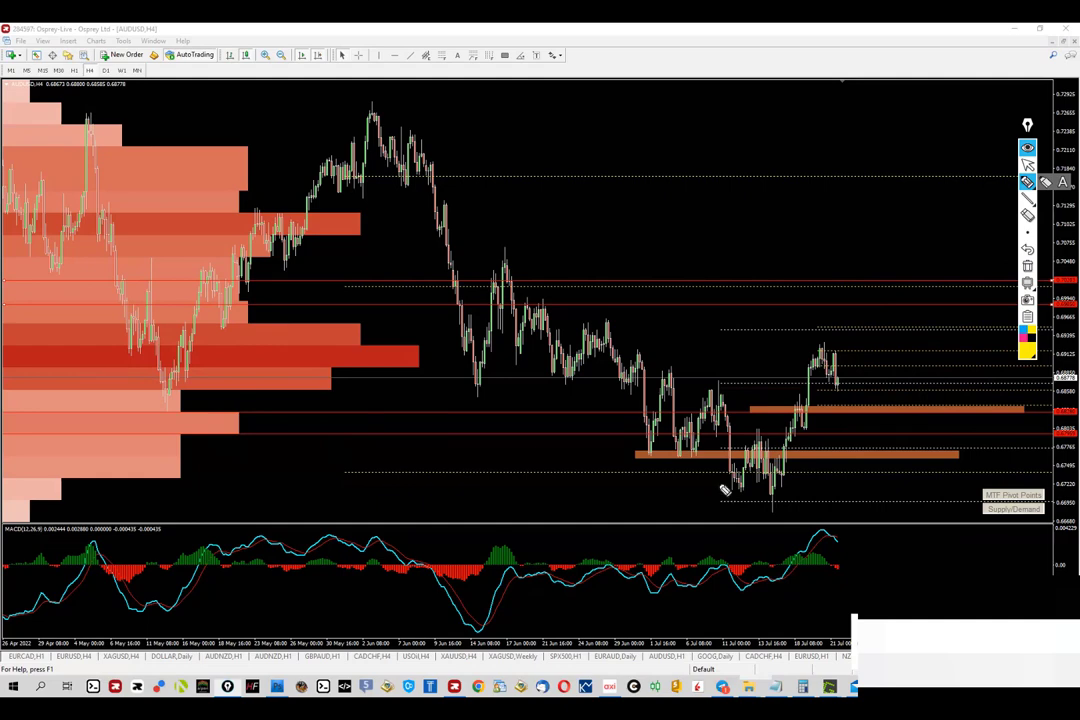
{"action": "left_click", "coordinate": [1027, 164]}
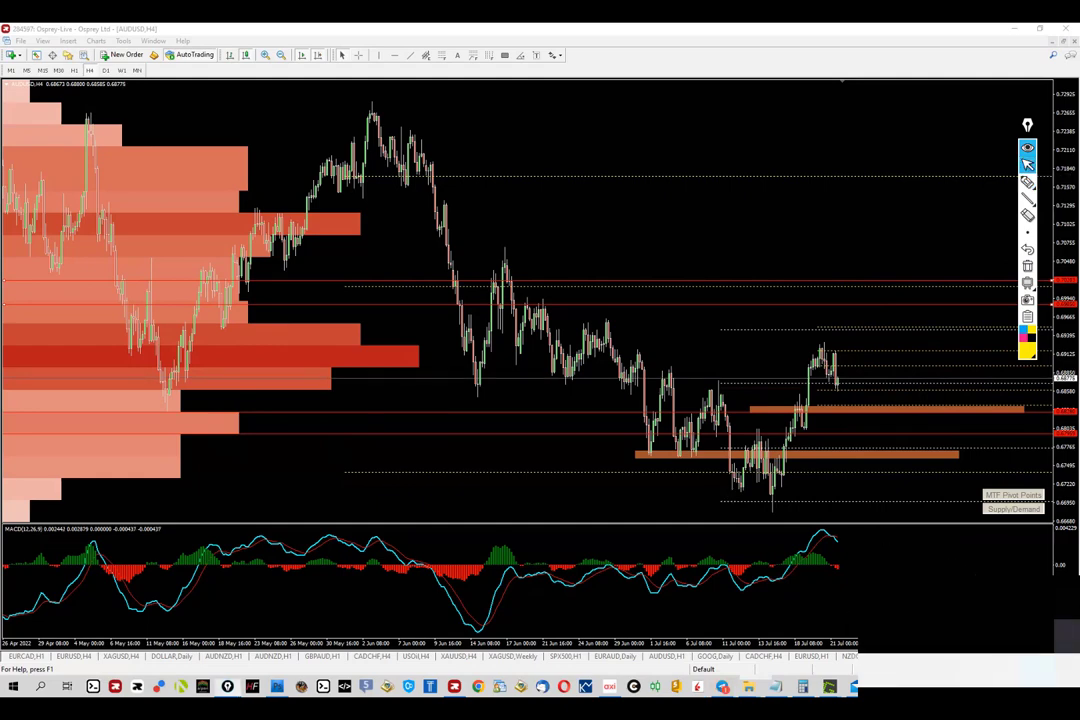
{"action": "mouse_move", "coordinate": [985, 690]}
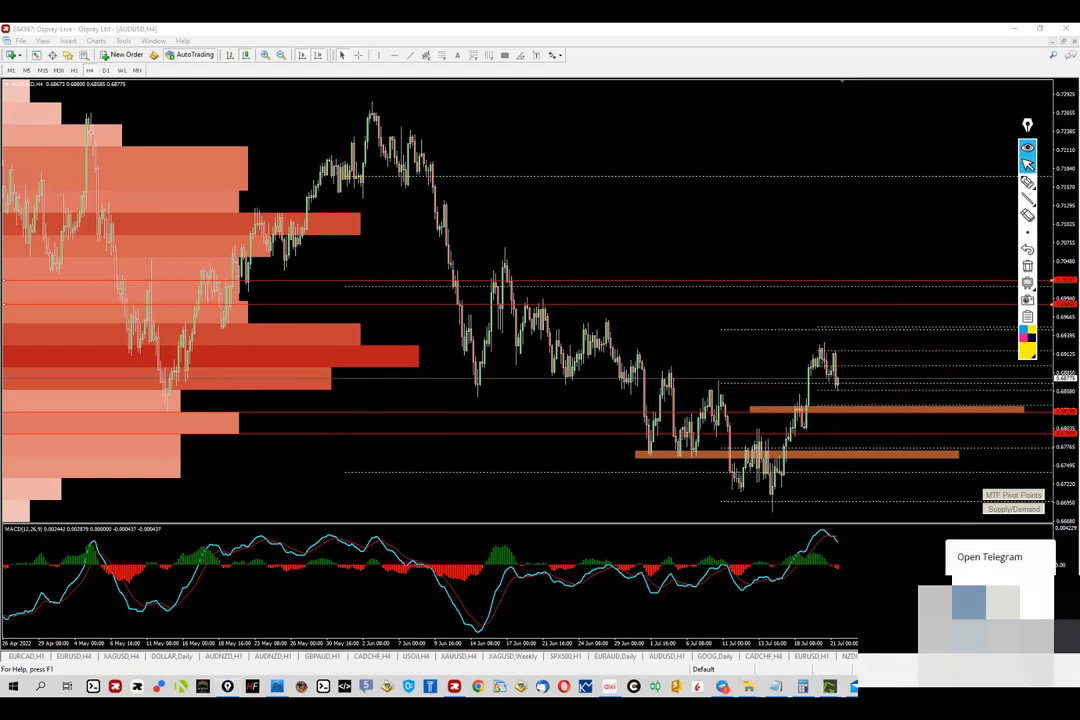
{"action": "left_click", "coordinate": [990, 592]}
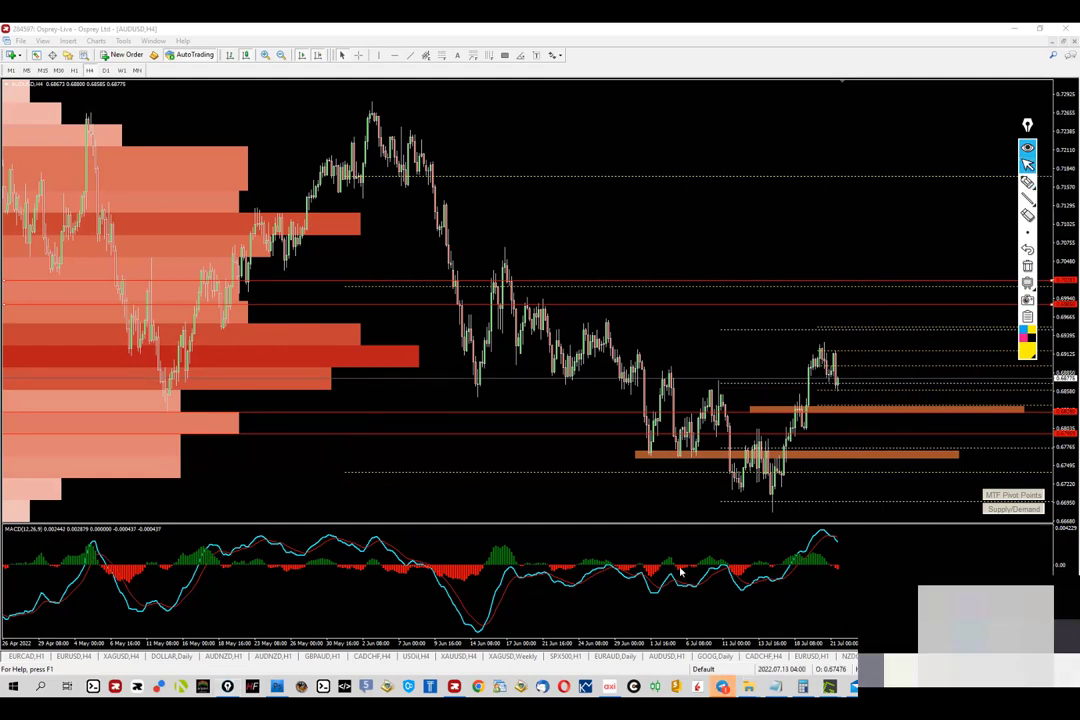
Circle in yellow the end of the volume profile bar lying between the two lower red horizontal lines
{"action": "left_click", "coordinate": [1029, 182]}
{"action": "left_click_drag", "start_coordinate": [240, 410], "coordinate": [248, 430]}
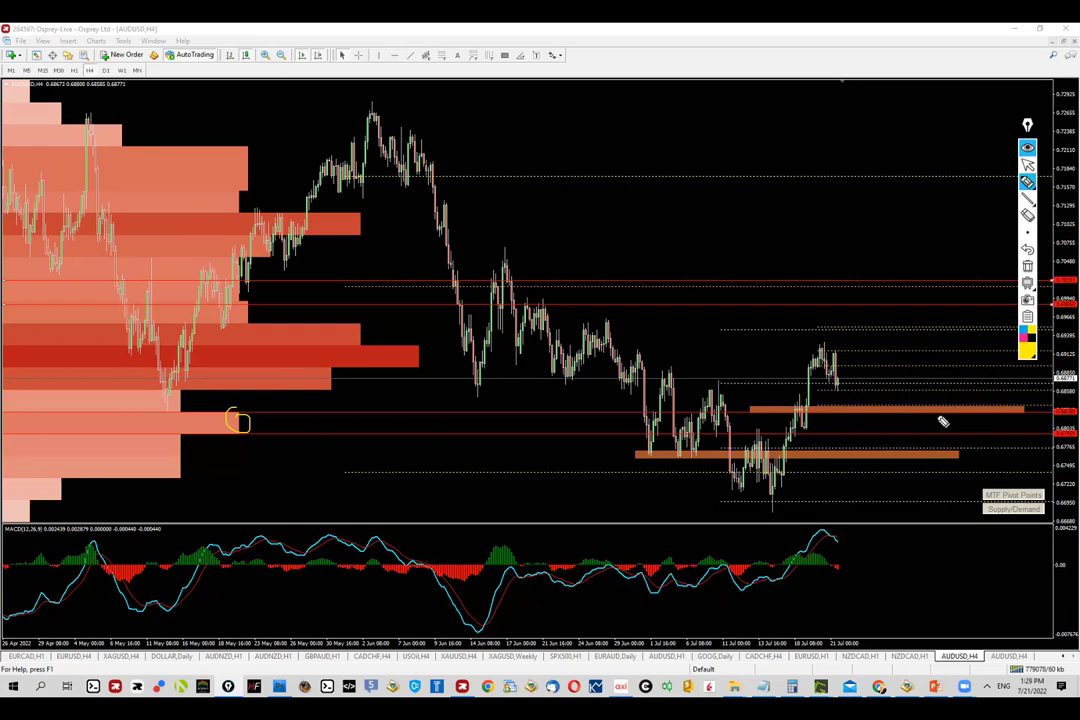
{"action": "left_click", "coordinate": [1027, 164]}
{"action": "left_click", "coordinate": [1027, 182]}
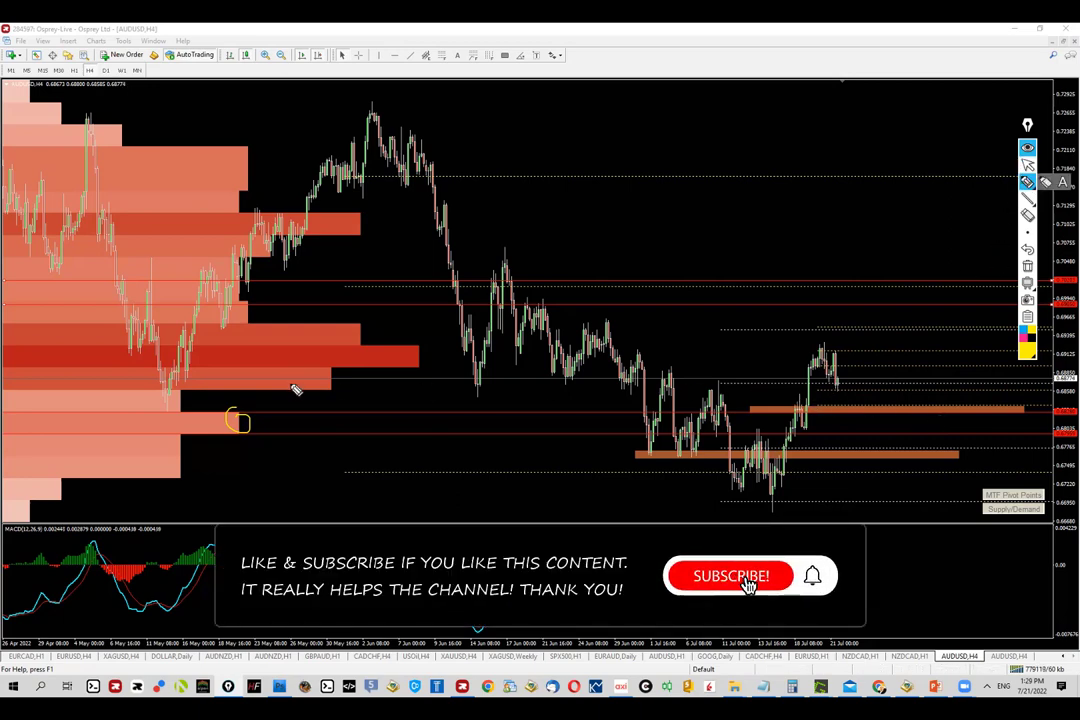
Move the second red horizontal line from the top down to about 0.6860, along the lower edge of the dense volume bars
{"action": "left_click", "coordinate": [292, 391]}
{"action": "key", "text": "ctrl+shift+2"}
{"action": "left_click_drag", "start_coordinate": [334, 308], "coordinate": [337, 389]}
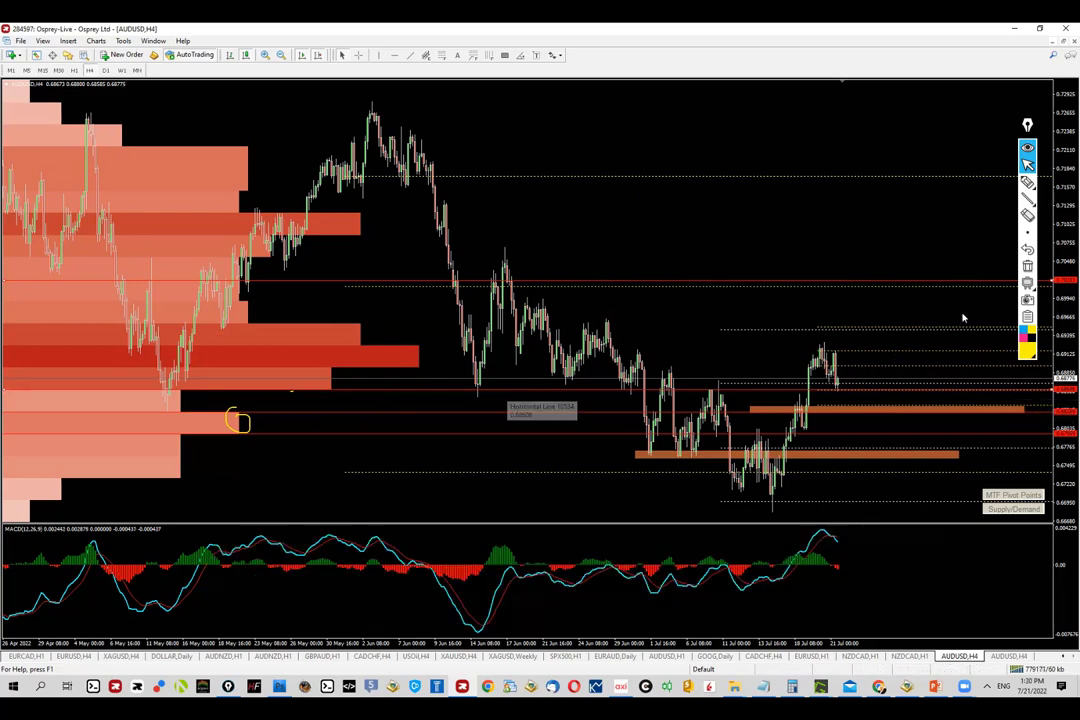
Mark yellow crosses at the right end of the moved red line and above the early July highs, then clear all drawings
{"action": "left_click", "coordinate": [1027, 182]}
{"action": "left_click_drag", "start_coordinate": [1025, 389], "coordinate": [1031, 395]}
{"action": "left_click_drag", "start_coordinate": [1031, 389], "coordinate": [1024, 398]}
{"action": "left_click_drag", "start_coordinate": [738, 379], "coordinate": [737, 386]}
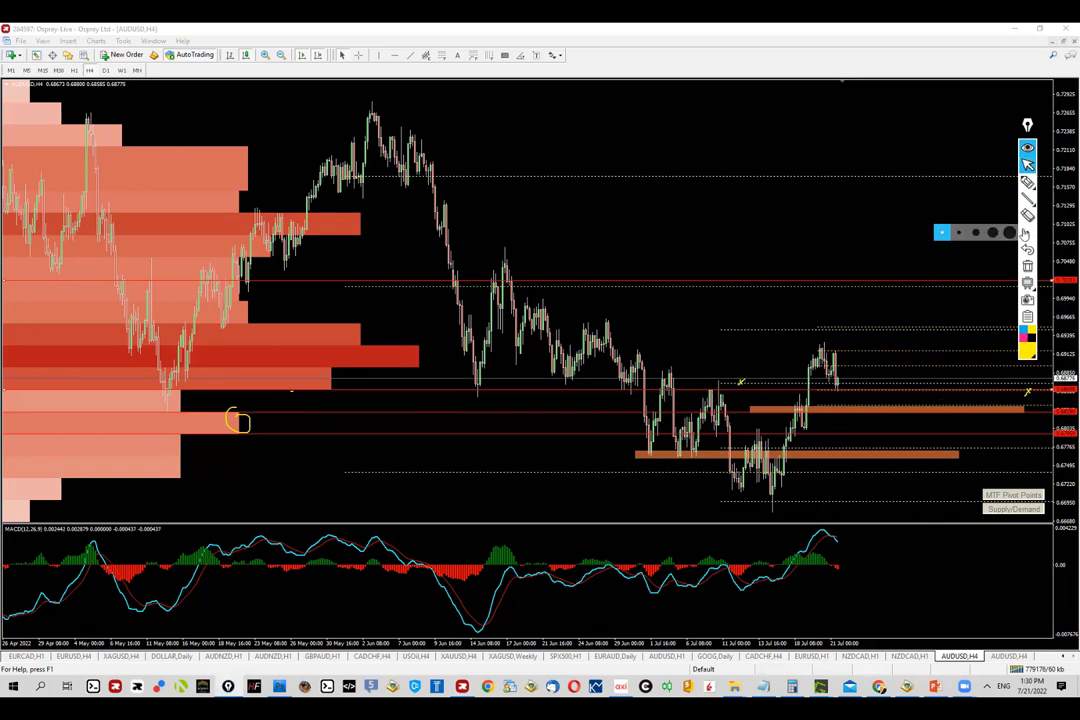
{"action": "left_click", "coordinate": [1027, 265]}
Outline the early July resistance, arc over the successive lower highs and underline the broken lows in yellow, then clear all drawings
{"action": "left_click", "coordinate": [1027, 182]}
{"action": "mouse_move", "coordinate": [726, 384]}
{"action": "left_mouse_down"}
{"action": "mouse_move", "coordinate": [700, 392]}
{"action": "mouse_move", "coordinate": [726, 386]}
{"action": "left_mouse_up"}
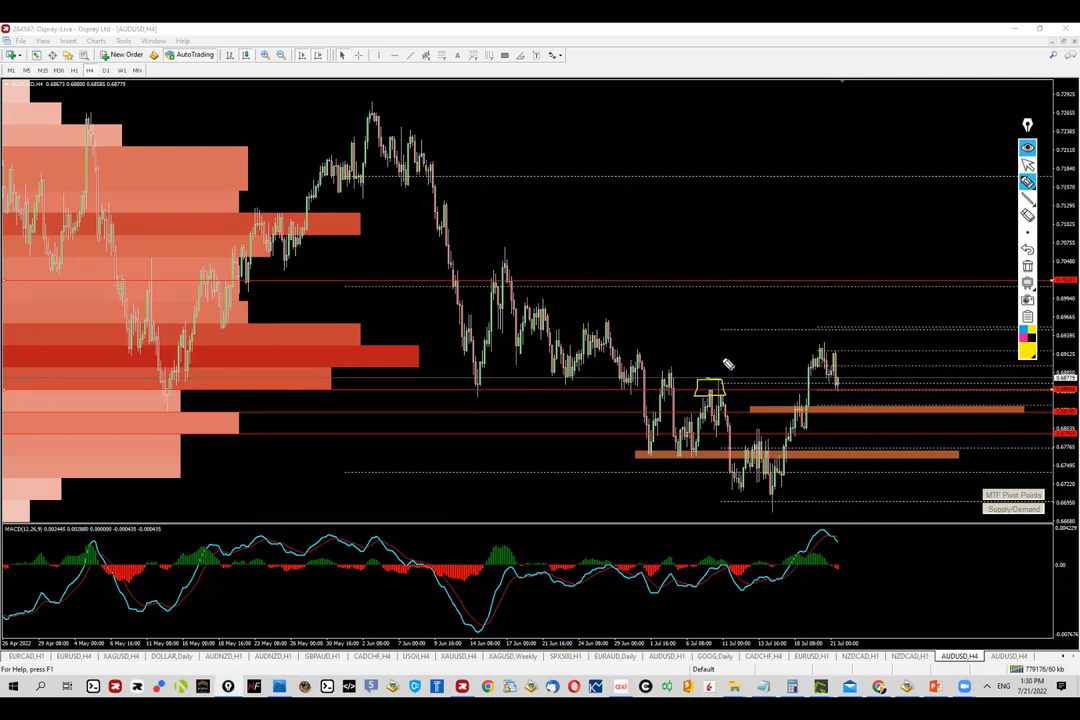
{"action": "mouse_move", "coordinate": [478, 272]}
{"action": "left_mouse_down"}
{"action": "mouse_move", "coordinate": [500, 243]}
{"action": "mouse_move", "coordinate": [527, 258]}
{"action": "left_mouse_up"}
{"action": "left_click_drag", "start_coordinate": [590, 331], "coordinate": [622, 333]}
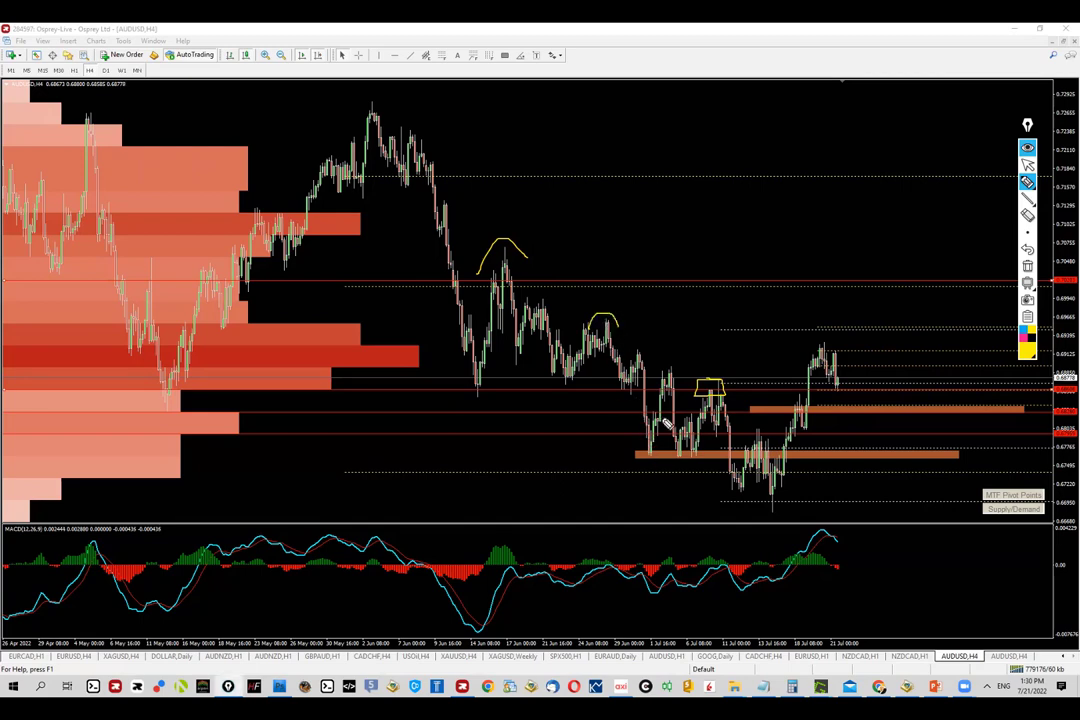
{"action": "left_click_drag", "start_coordinate": [659, 380], "coordinate": [730, 392]}
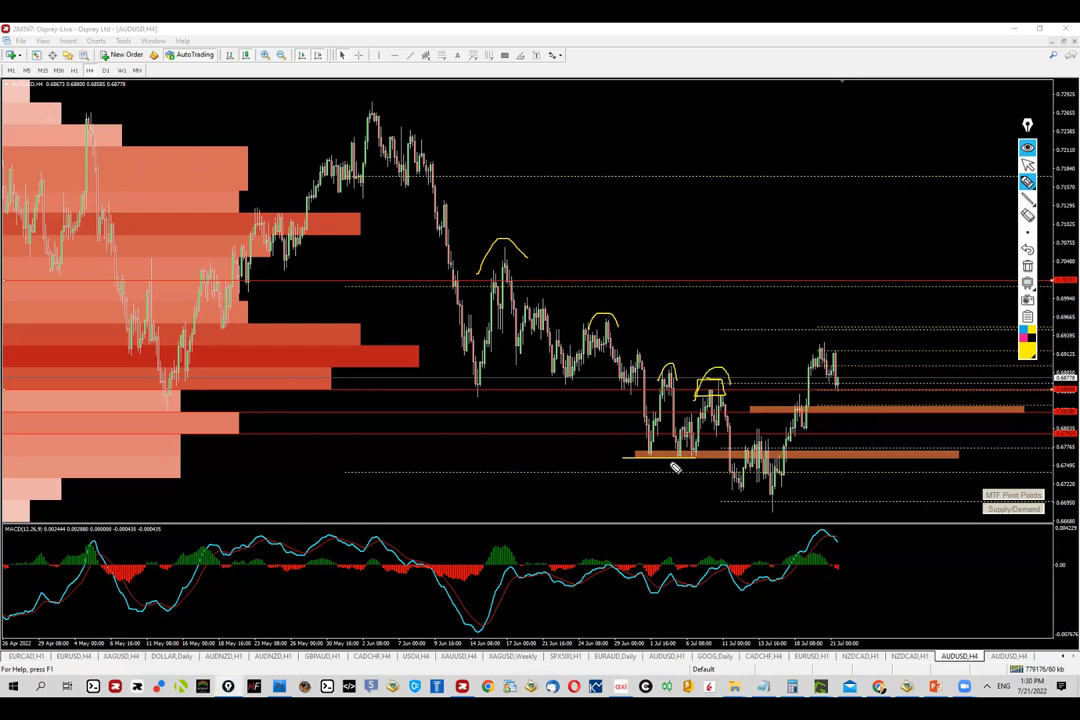
{"action": "left_click_drag", "start_coordinate": [742, 456], "coordinate": [782, 452]}
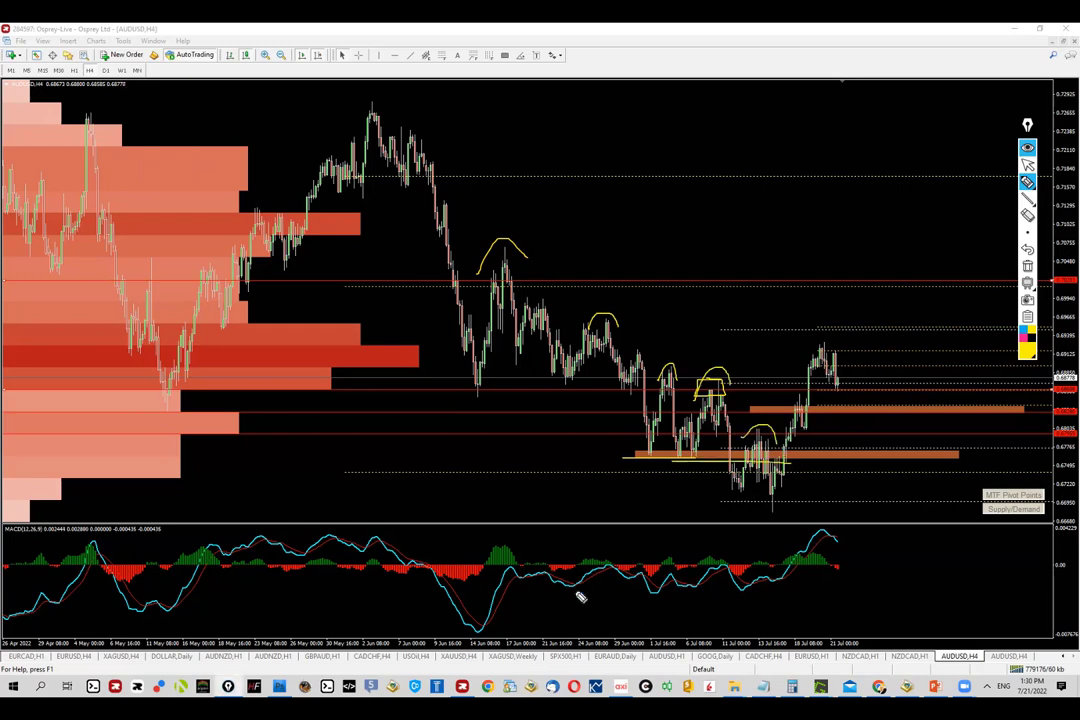
{"action": "left_click", "coordinate": [1028, 265]}
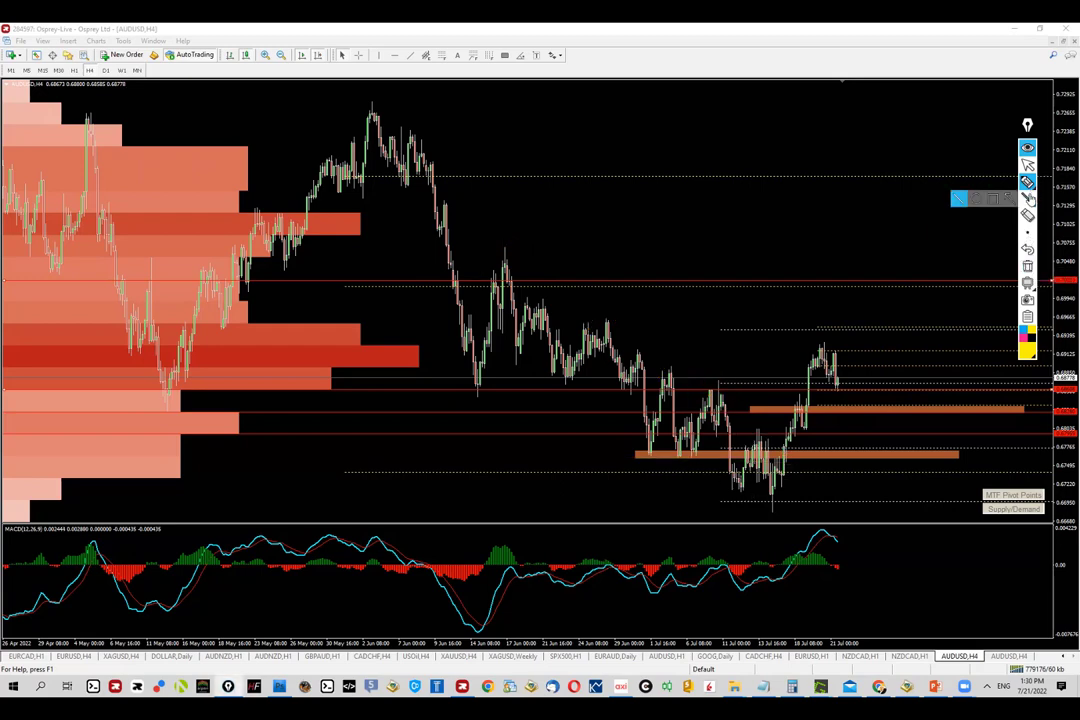
Draw straight yellow divergence lines, falling under the last two July price lows and rising under the matching MACD lows
{"action": "left_click_drag", "start_coordinate": [728, 493], "coordinate": [771, 520]}
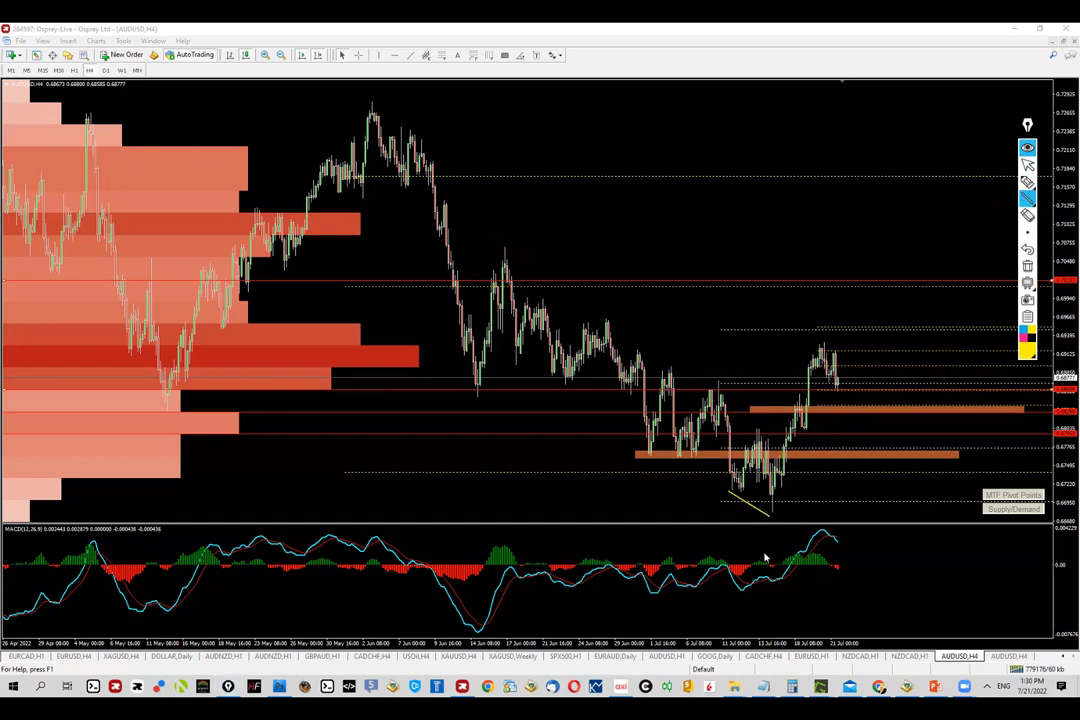
{"action": "left_click_drag", "start_coordinate": [741, 597], "coordinate": [782, 587]}
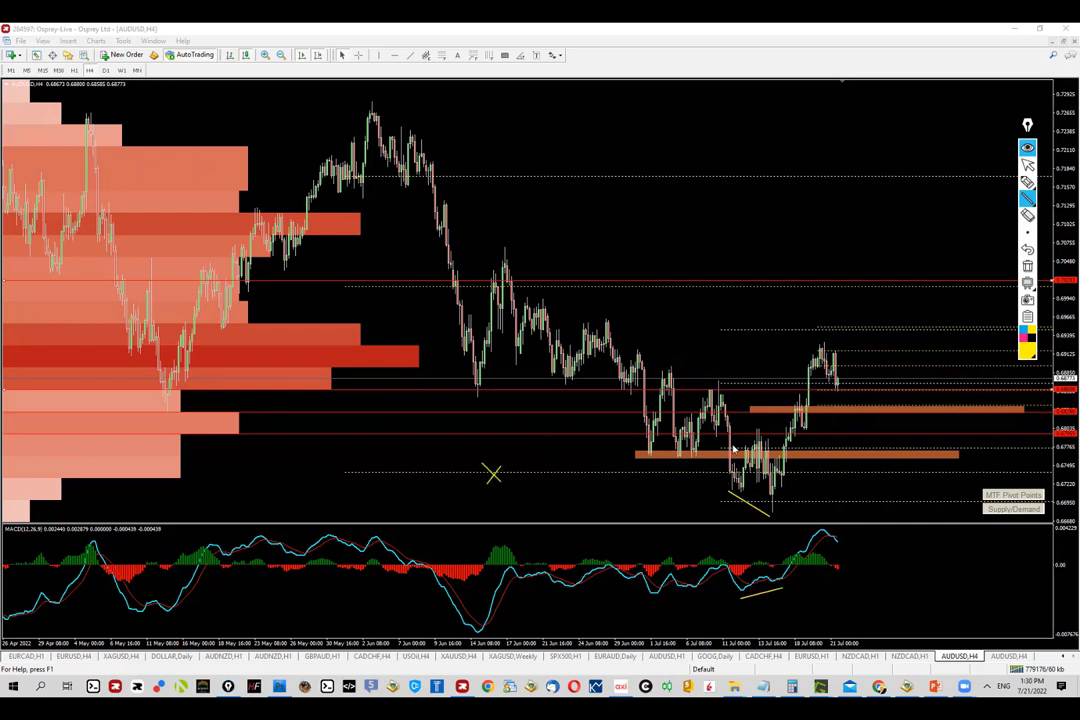
Draw yellow lines across the mid-July rally, box its candles at the upper orange zone and underline the MACD histogram, then clear all drawings
{"action": "left_click_drag", "start_coordinate": [731, 434], "coordinate": [872, 431]}
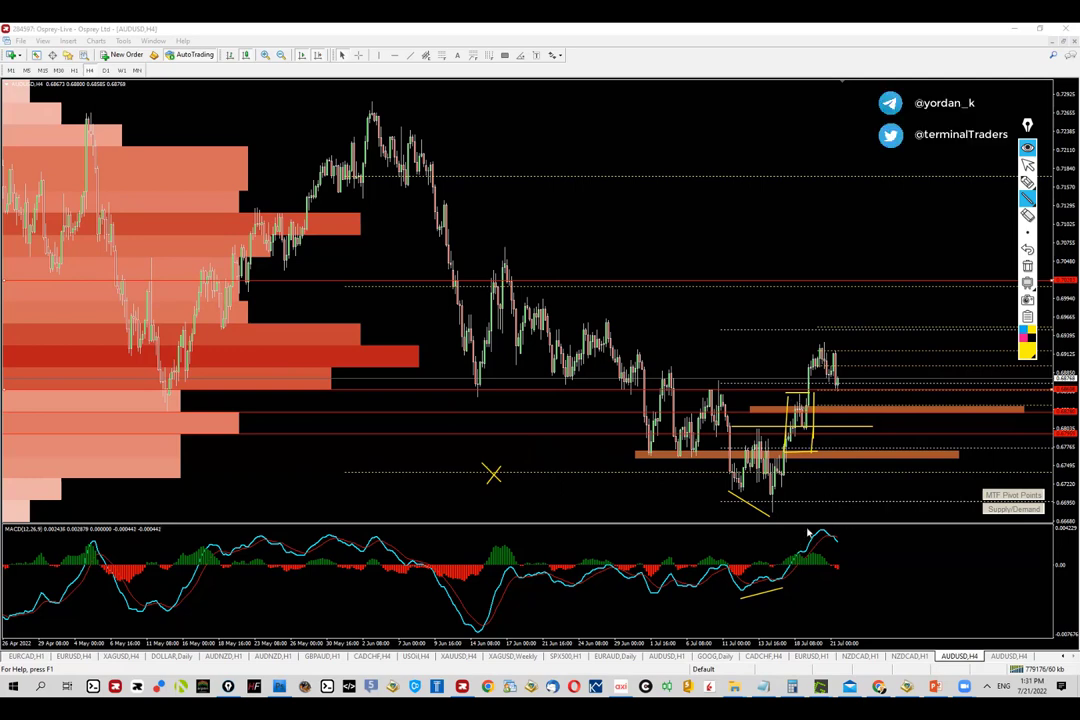
{"action": "left_click_drag", "start_coordinate": [772, 570], "coordinate": [801, 577]}
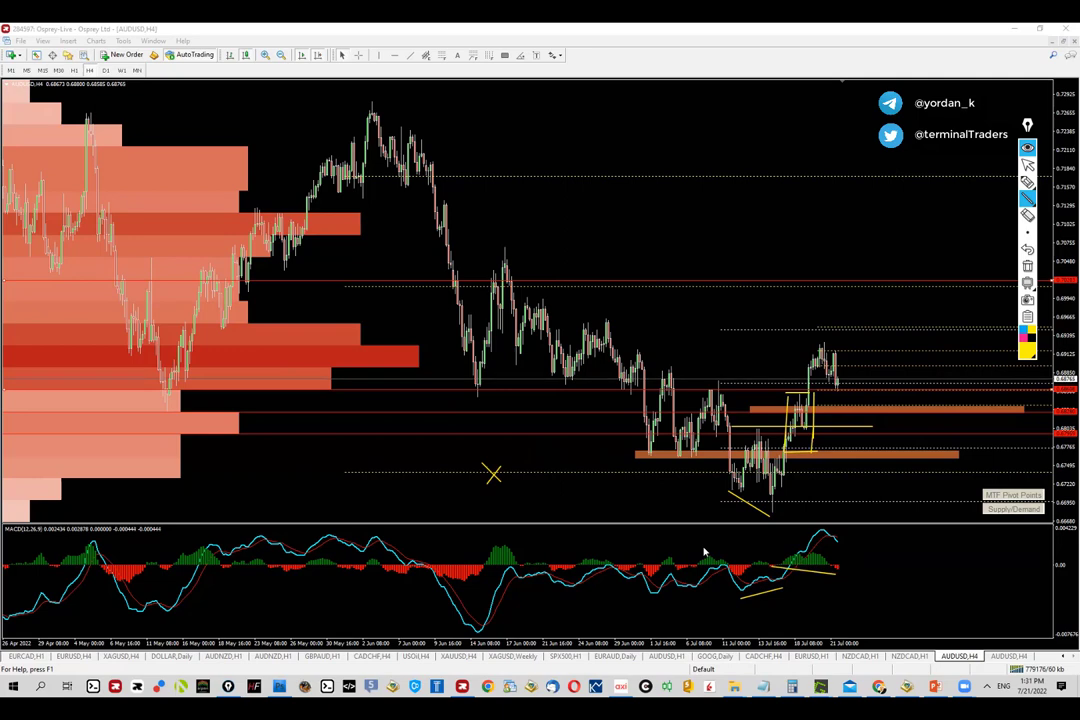
{"action": "left_click", "coordinate": [1027, 265]}
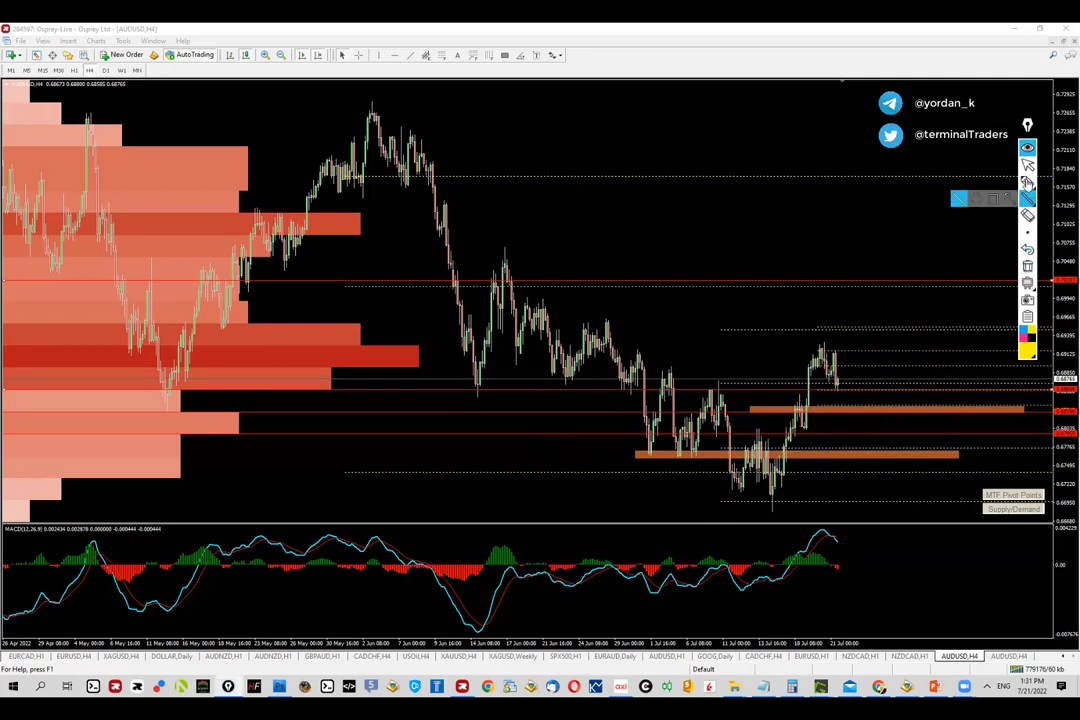
Draw an orange rectangle zone above the latest high around 0.6950 and check its level against earlier price with the crosshair
{"action": "left_click", "coordinate": [1027, 165]}
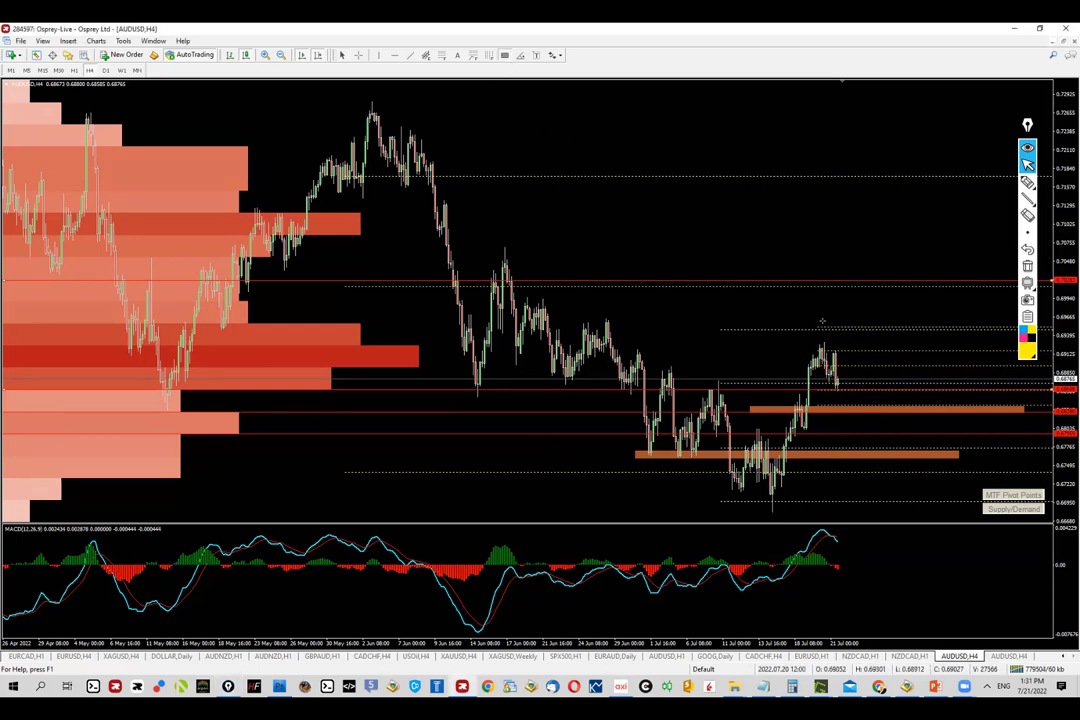
{"action": "left_click_drag", "start_coordinate": [807, 323], "coordinate": [990, 332]}
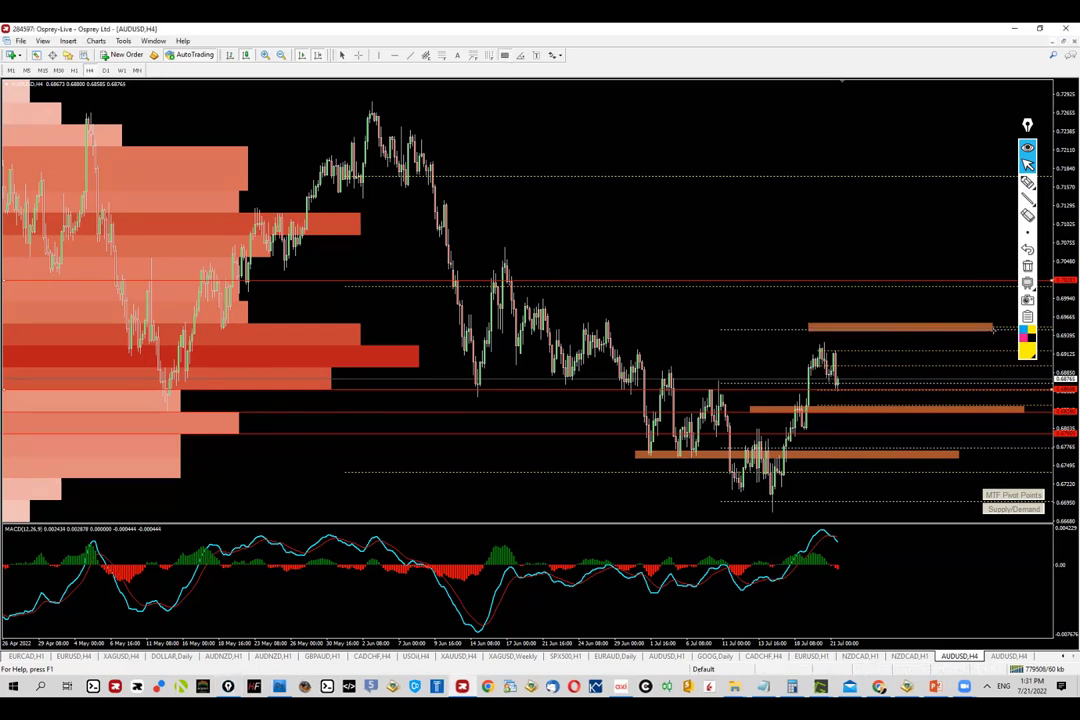
{"action": "middle_click", "coordinate": [702, 340]}
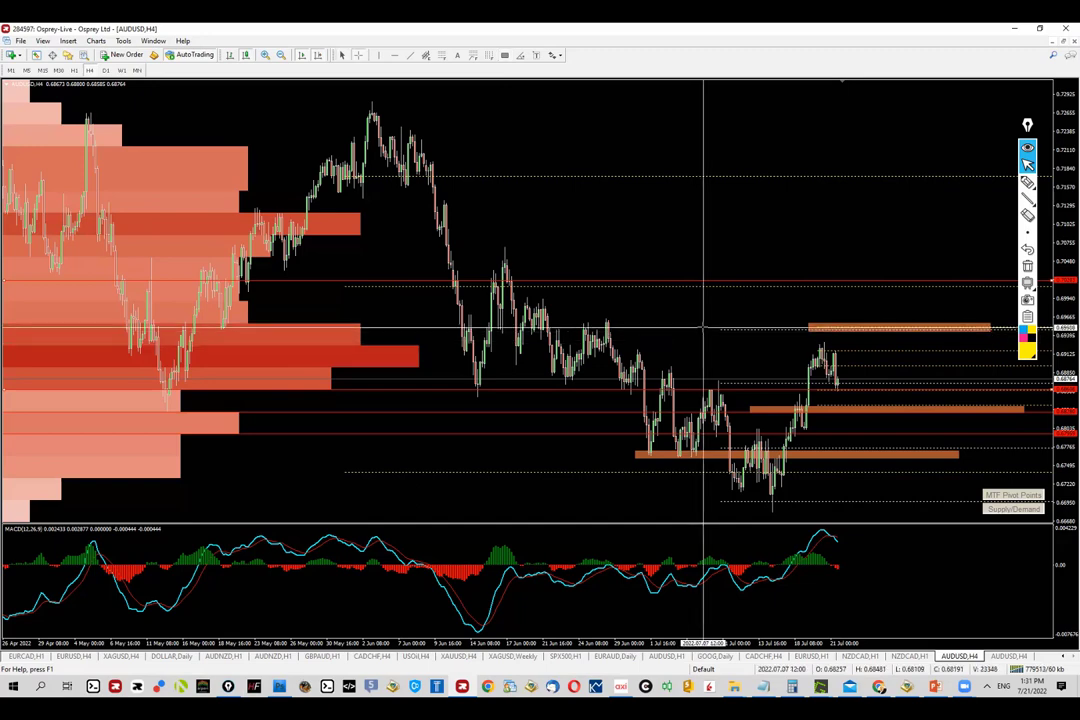
{"action": "left_click", "coordinate": [676, 309]}
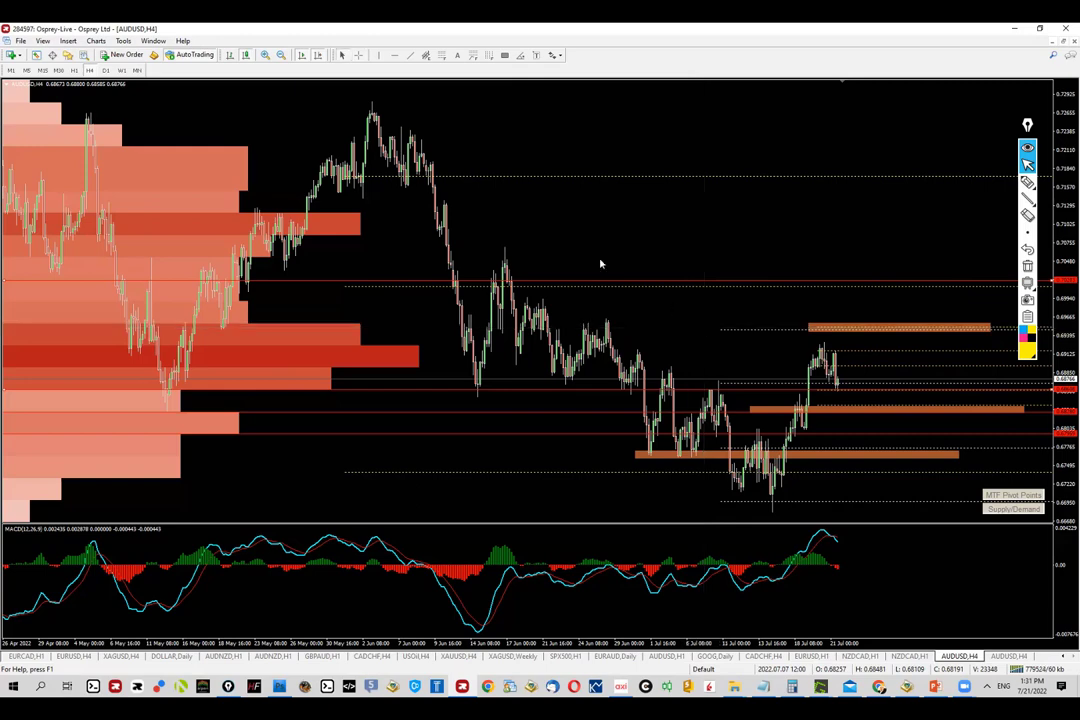
Move the top red horizontal line to about 0.6957 and cover the nearby June highs with an orange rectangle, checking it with the crosshair
{"action": "left_click_drag", "start_coordinate": [528, 282], "coordinate": [494, 322]}
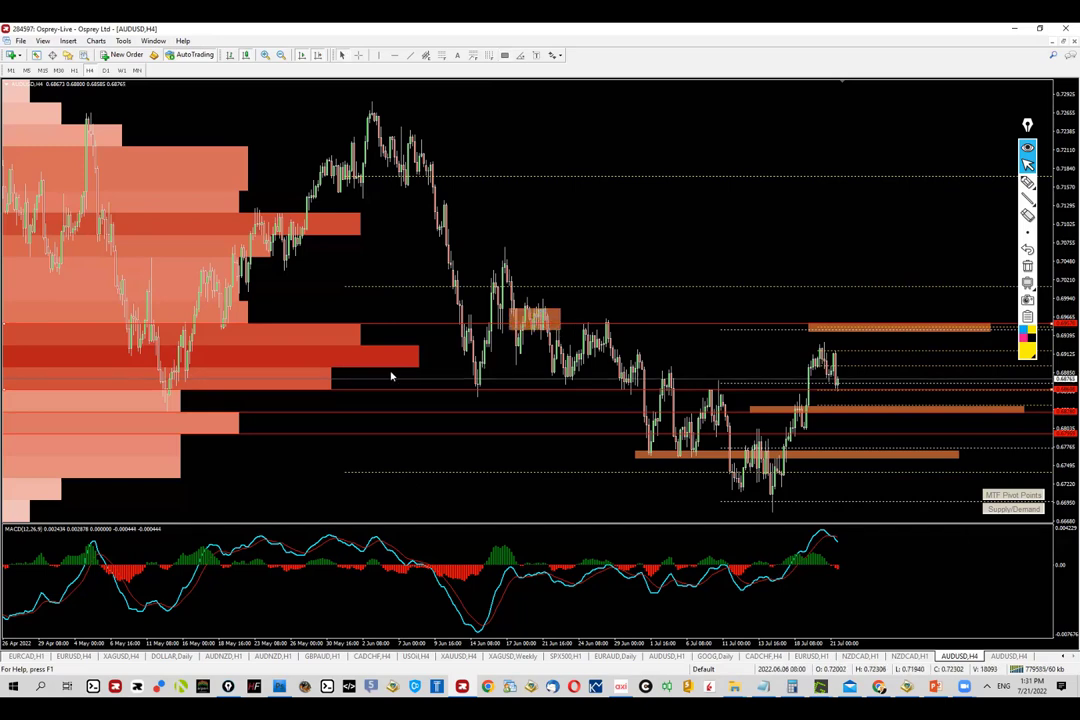
{"action": "middle_click", "coordinate": [558, 294]}
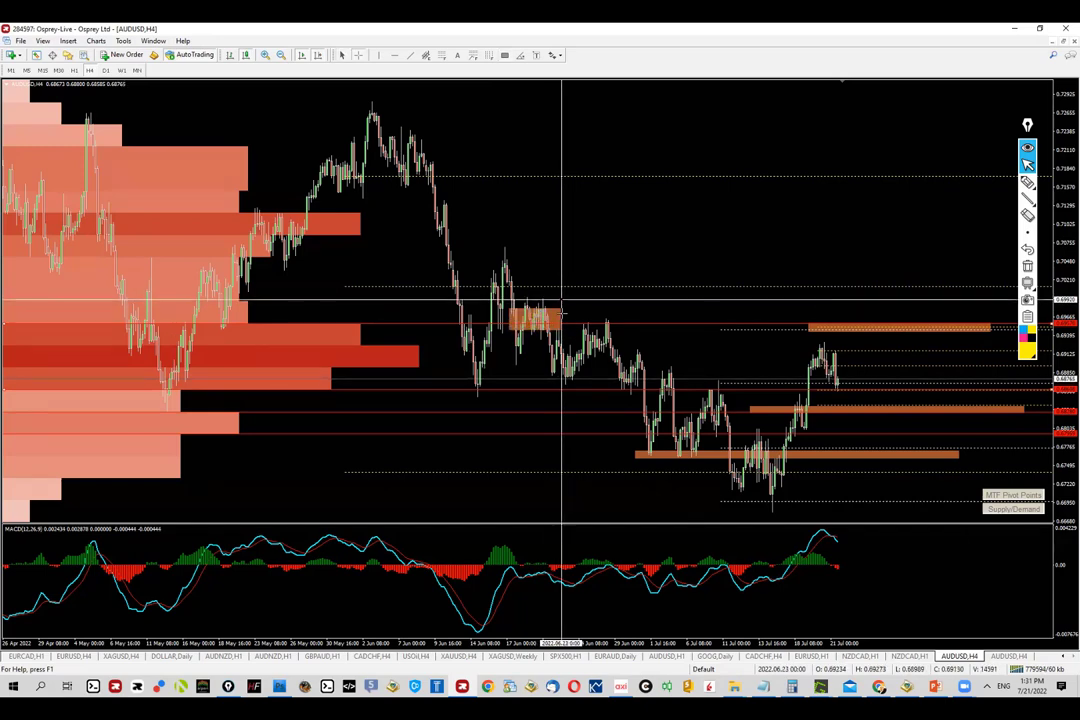
{"action": "middle_click", "coordinate": [560, 337]}
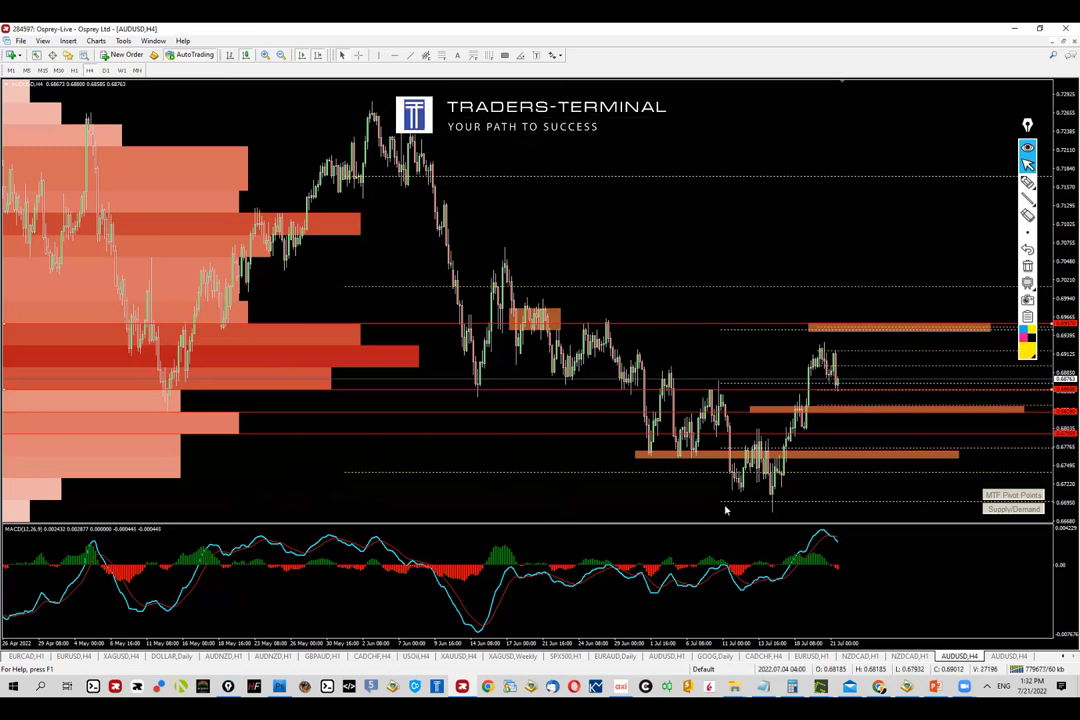
On the daily AUDUSD Delta chart, trace the April–July swings and project a stepped rise with yellow lines, then clear all drawings
{"action": "left_click", "coordinate": [1008, 656]}
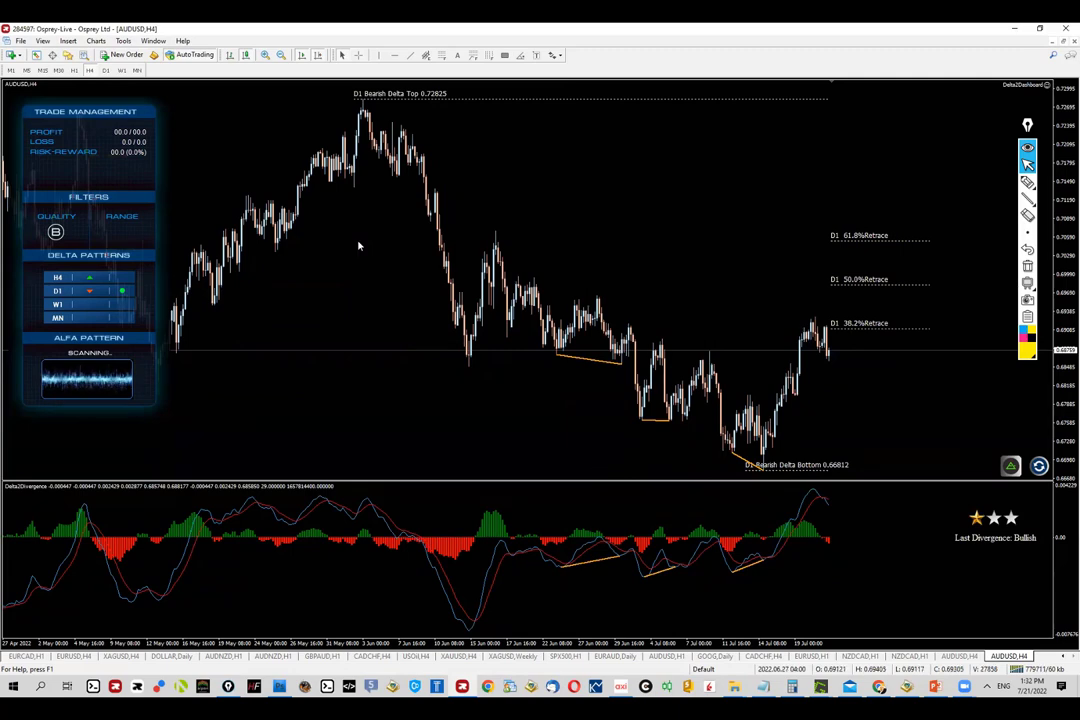
{"action": "left_click", "coordinate": [106, 70]}
{"action": "left_click", "coordinate": [1028, 199]}
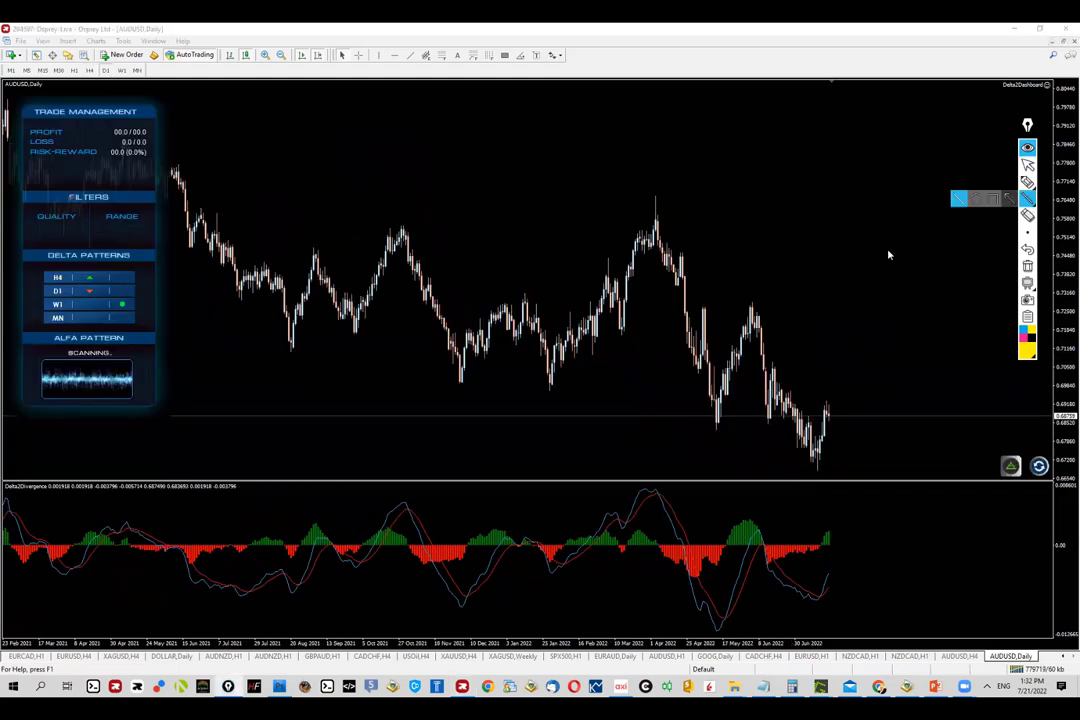
{"action": "left_click_drag", "start_coordinate": [604, 220], "coordinate": [789, 468]}
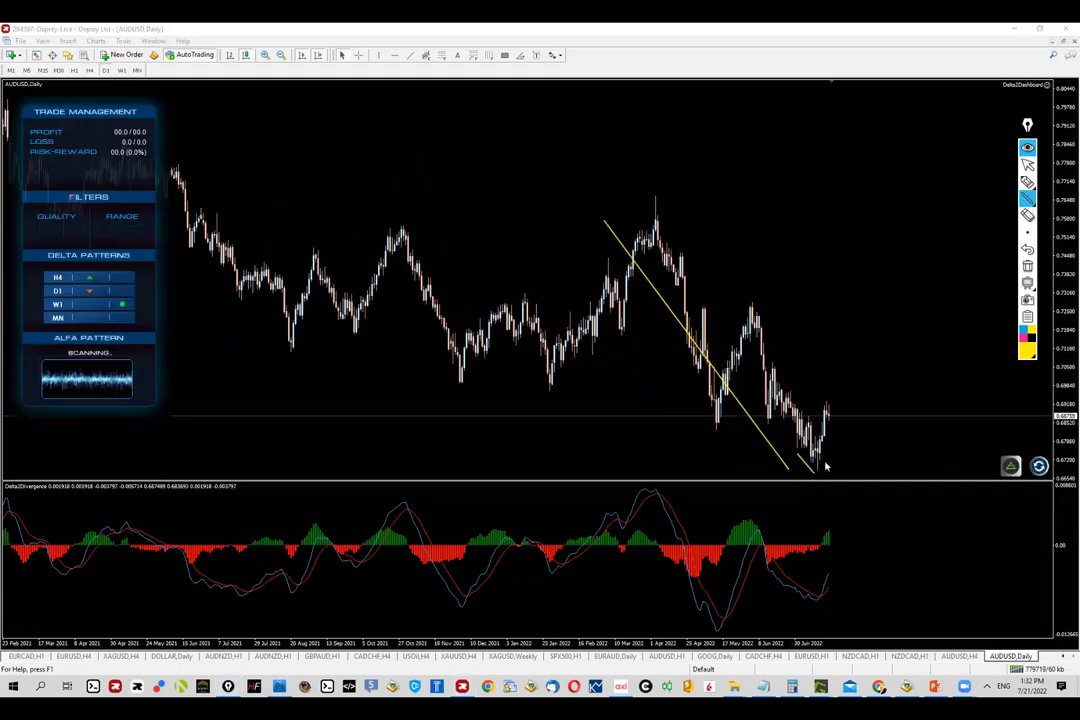
{"action": "left_click_drag", "start_coordinate": [714, 440], "coordinate": [746, 313]}
{"action": "mouse_move", "coordinate": [838, 385]}
{"action": "left_mouse_down"}
{"action": "mouse_move", "coordinate": [849, 411]}
{"action": "mouse_move", "coordinate": [880, 304]}
{"action": "mouse_move", "coordinate": [936, 207]}
{"action": "left_mouse_up"}
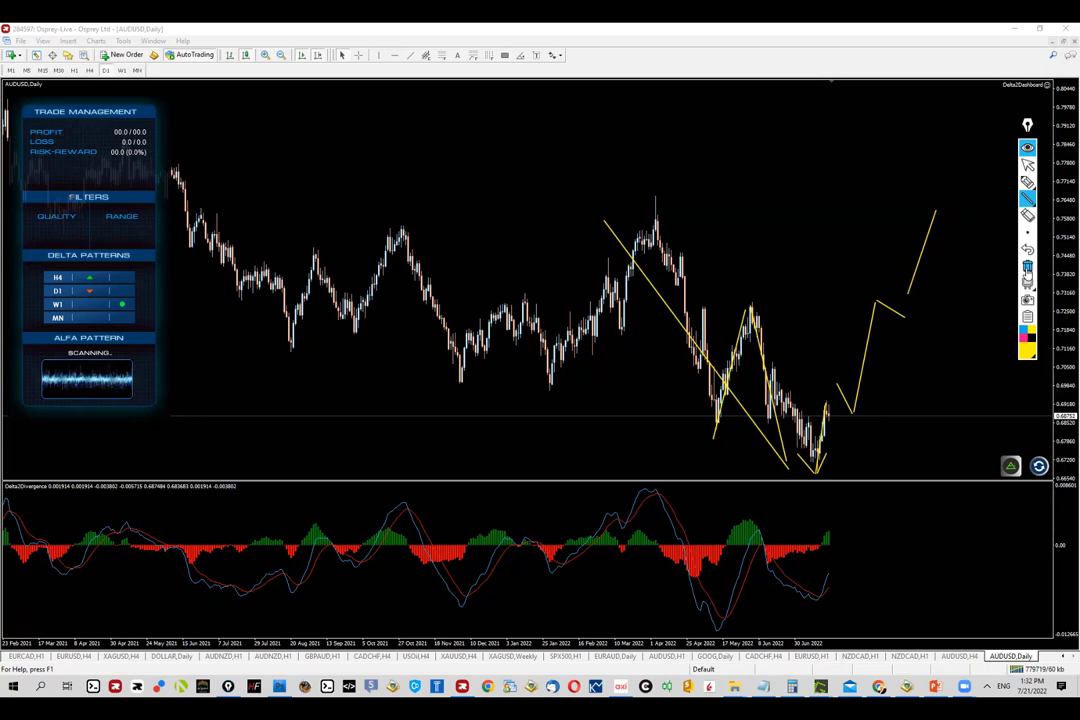
{"action": "left_click", "coordinate": [1028, 272]}
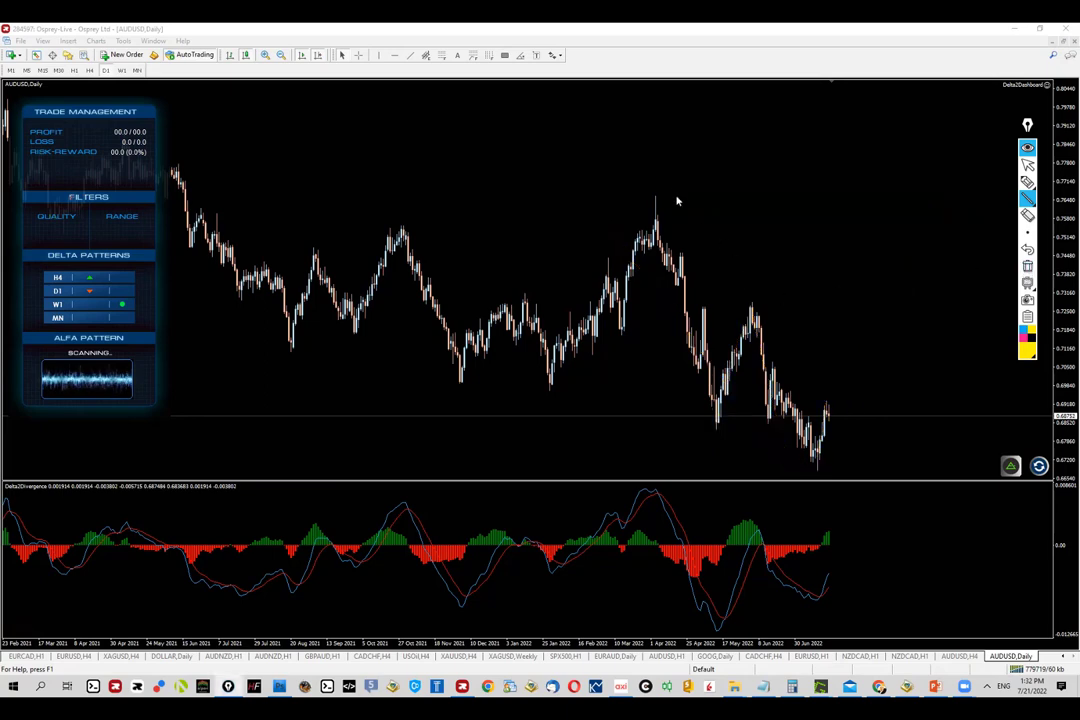
Draw a yellow downtrend line from the April high and sketch a projected zigzag rise from the July low
{"action": "left_click_drag", "start_coordinate": [665, 190], "coordinate": [840, 355]}
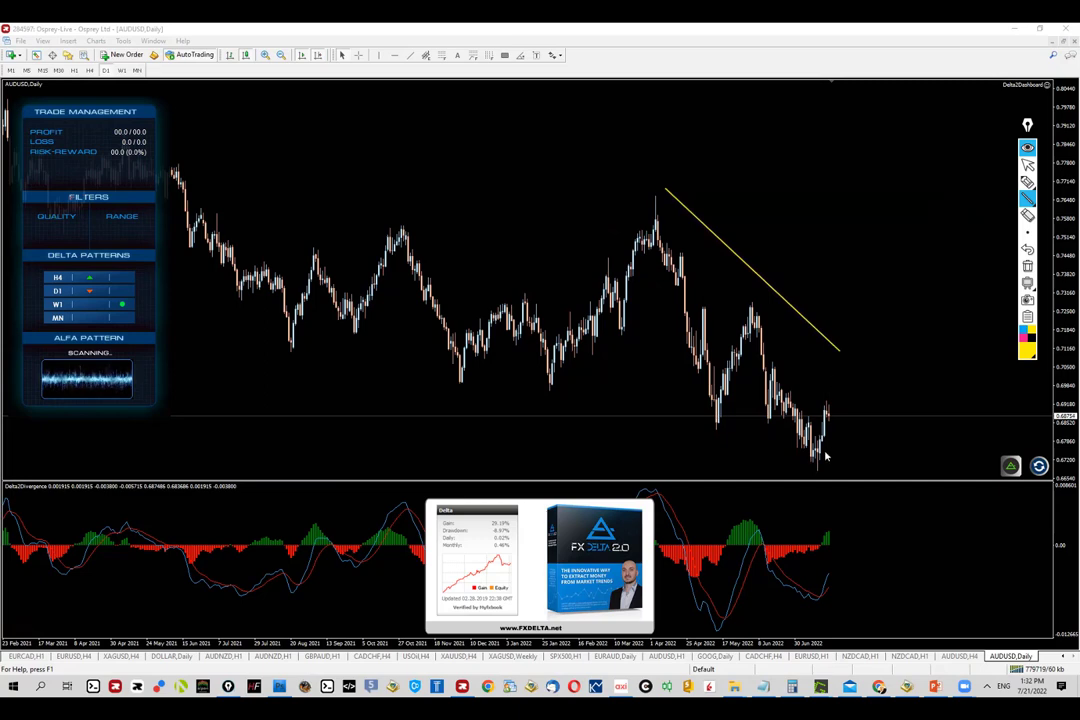
{"action": "left_click_drag", "start_coordinate": [816, 477], "coordinate": [829, 407]}
{"action": "mouse_move", "coordinate": [867, 455]}
{"action": "left_mouse_down"}
{"action": "mouse_move", "coordinate": [887, 350]}
{"action": "mouse_move", "coordinate": [926, 369]}
{"action": "mouse_move", "coordinate": [938, 268]}
{"action": "left_mouse_up"}
{"action": "left_click_drag", "start_coordinate": [820, 392], "coordinate": [873, 328]}
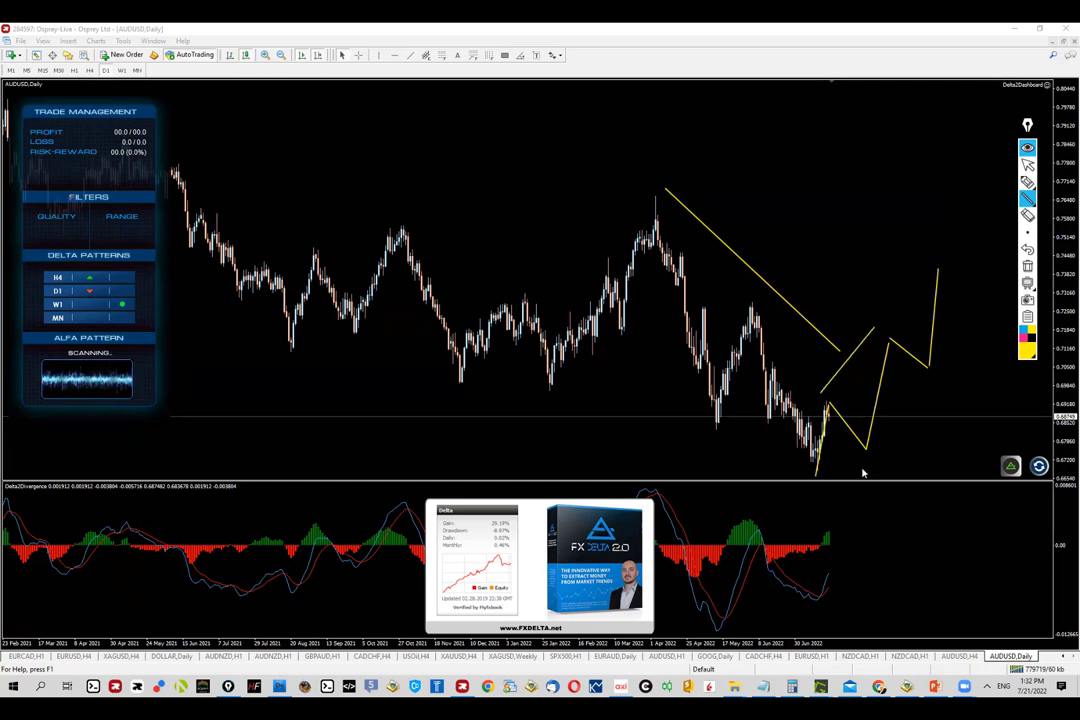
Mark the two higher lows and the final high of the projected zigzag with short yellow lines
{"action": "left_click_drag", "start_coordinate": [844, 470], "coordinate": [881, 462]}
{"action": "left_click_drag", "start_coordinate": [921, 379], "coordinate": [937, 376]}
{"action": "left_click_drag", "start_coordinate": [953, 261], "coordinate": [930, 267]}
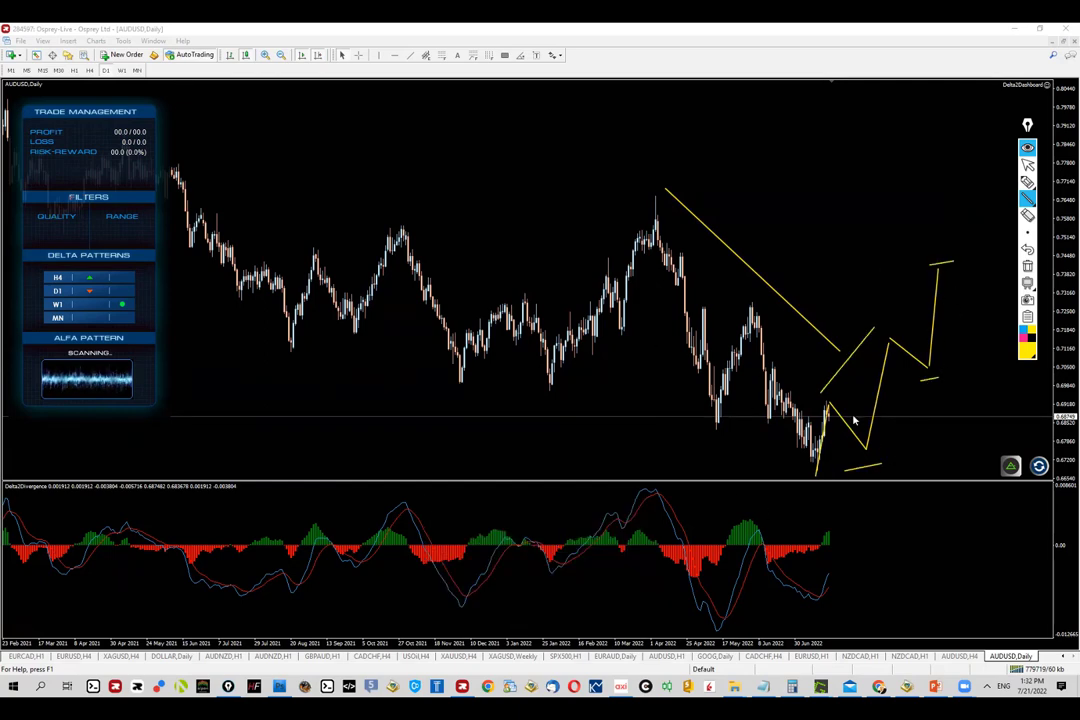
Mark the rising swing lows and highs of the late January to April rally with short yellow lines
{"action": "left_click_drag", "start_coordinate": [533, 403], "coordinate": [570, 395]}
{"action": "left_click_drag", "start_coordinate": [555, 297], "coordinate": [578, 297]}
{"action": "left_click_drag", "start_coordinate": [600, 359], "coordinate": [609, 359]}
{"action": "left_click_drag", "start_coordinate": [586, 247], "coordinate": [609, 249]}
{"action": "left_click_drag", "start_coordinate": [622, 336], "coordinate": [640, 340]}
{"action": "left_click_drag", "start_coordinate": [643, 206], "coordinate": [672, 197]}
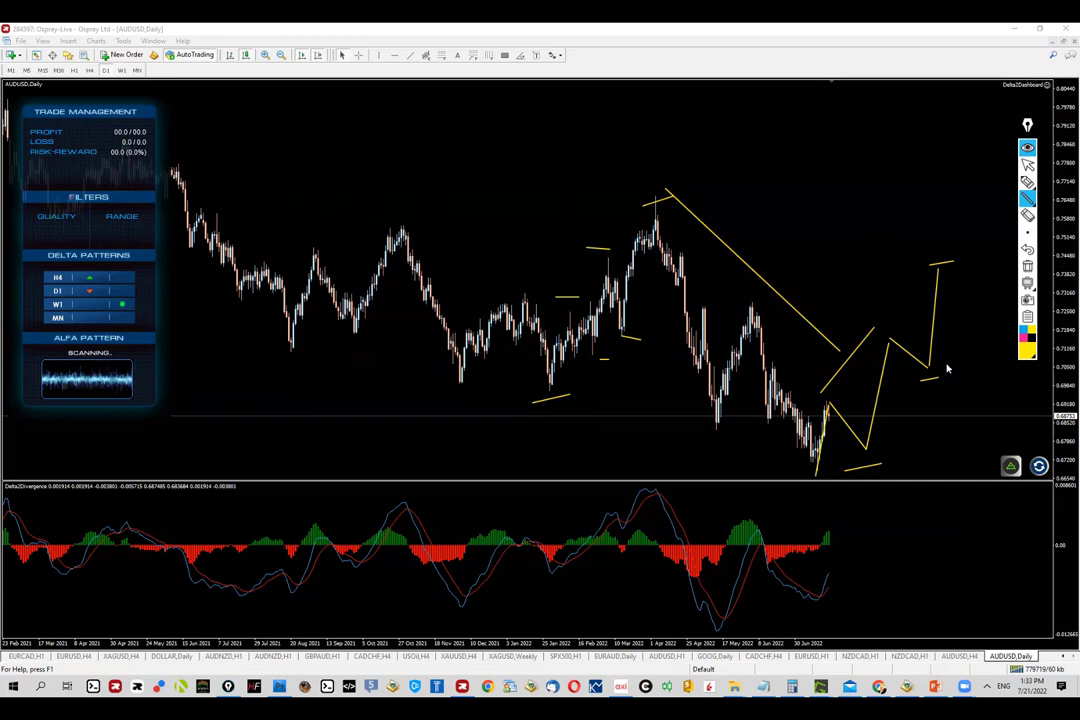
Clear all drawings and return the AUDUSD Delta chart to the H4 timeframe
{"action": "left_click", "coordinate": [1027, 270]}
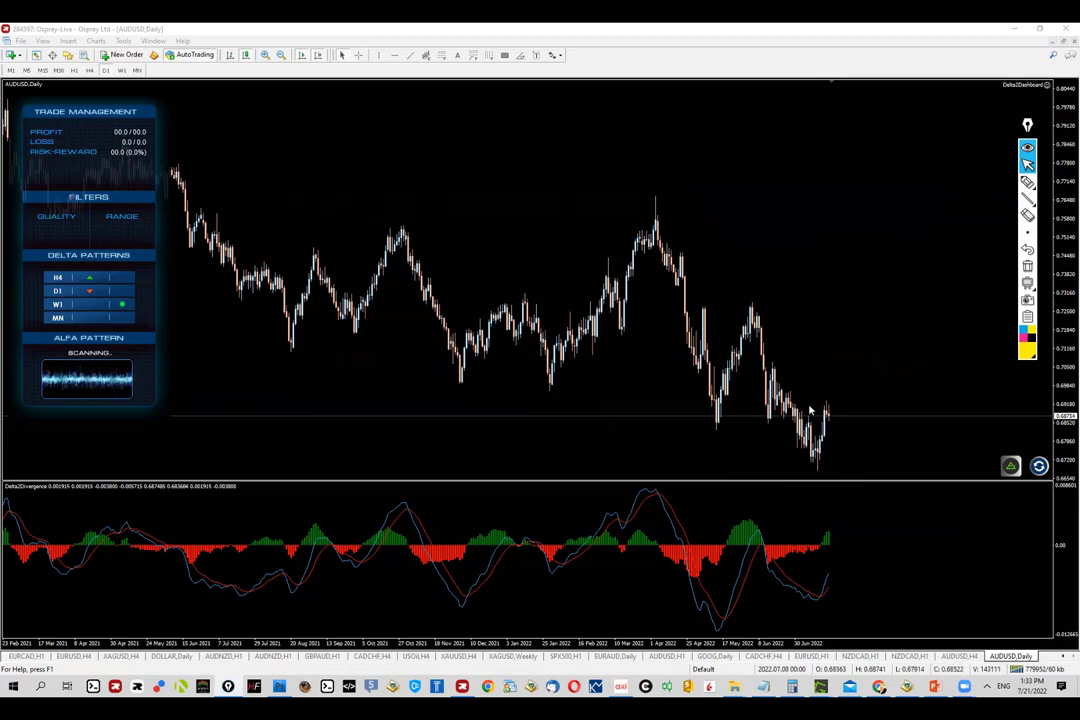
{"action": "left_click", "coordinate": [90, 71]}
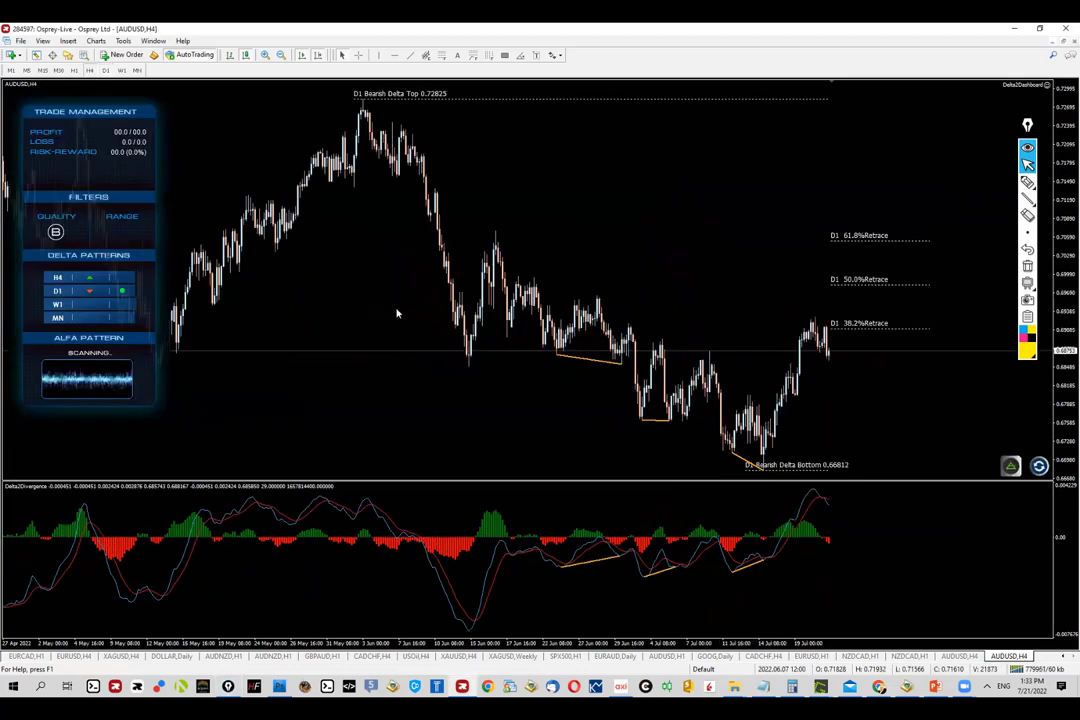